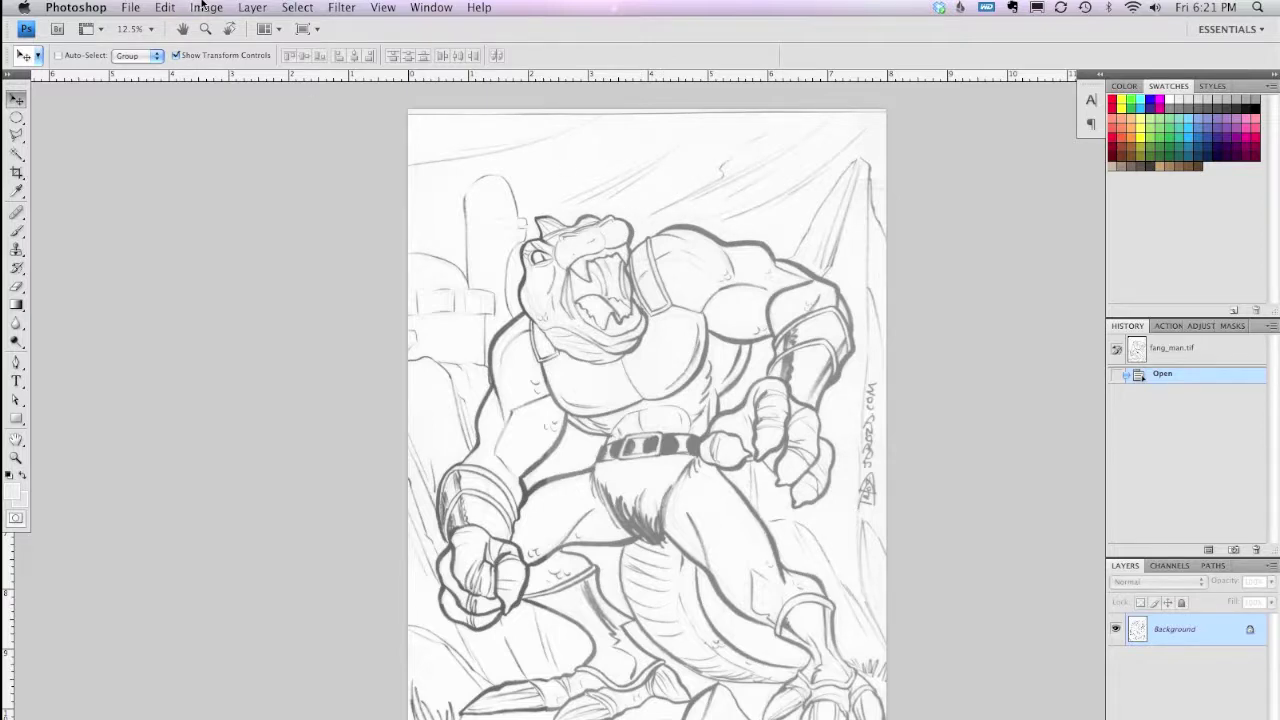
# Open Duotone Options for the grayscale lizard drawing via Image > Mode > Duotone.
pyautogui.click(202, 7)
pyautogui.moveTo(214, 30)
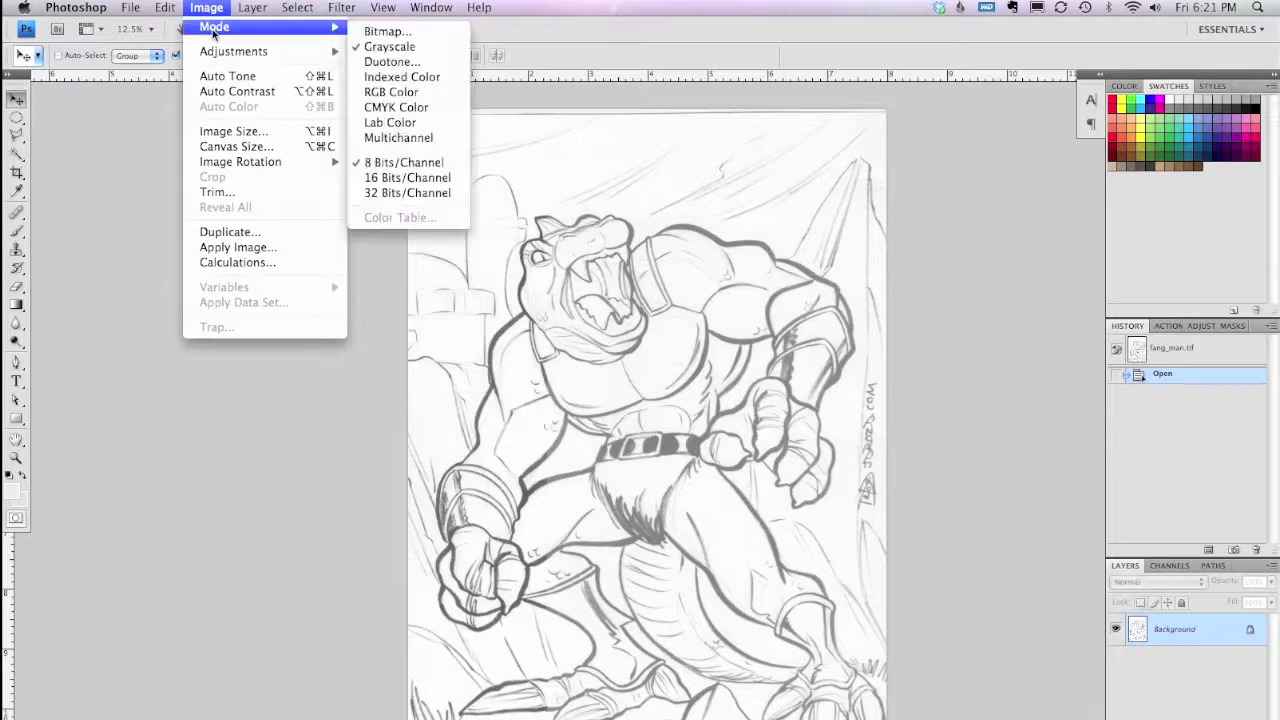
pyautogui.click(396, 63)
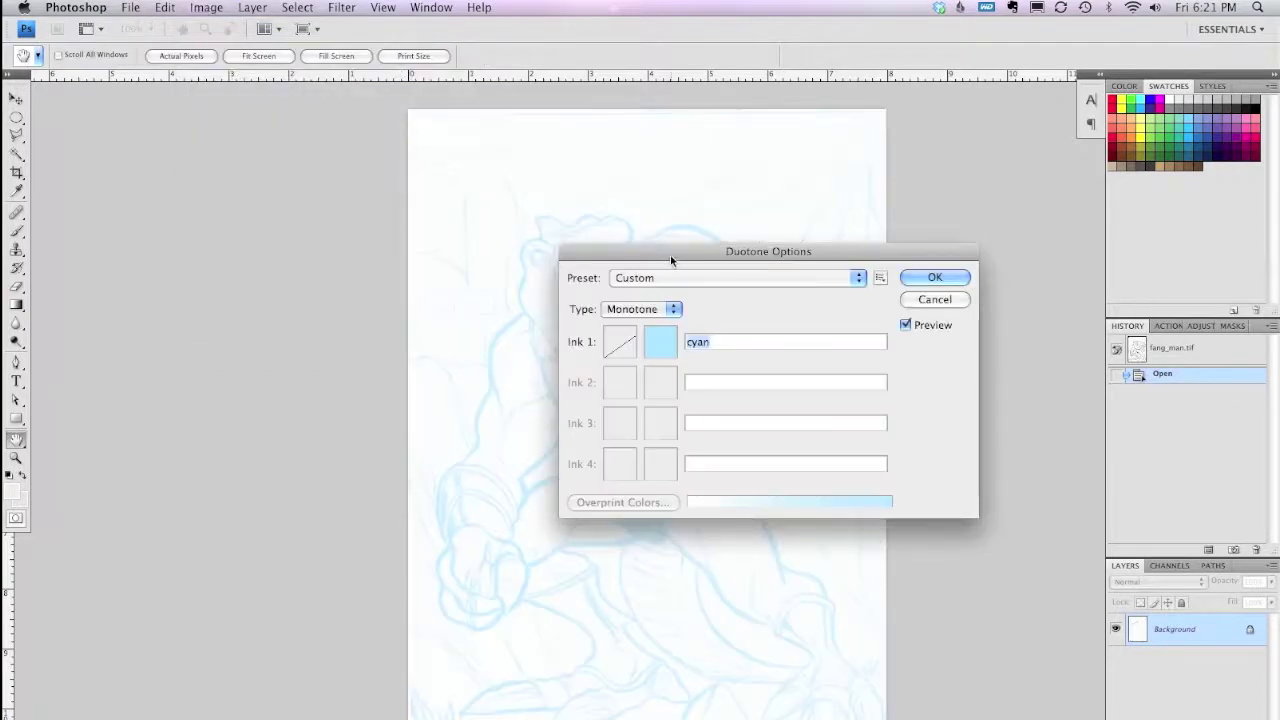
pyautogui.moveTo(670, 258); pyautogui.dragTo(563, 218)
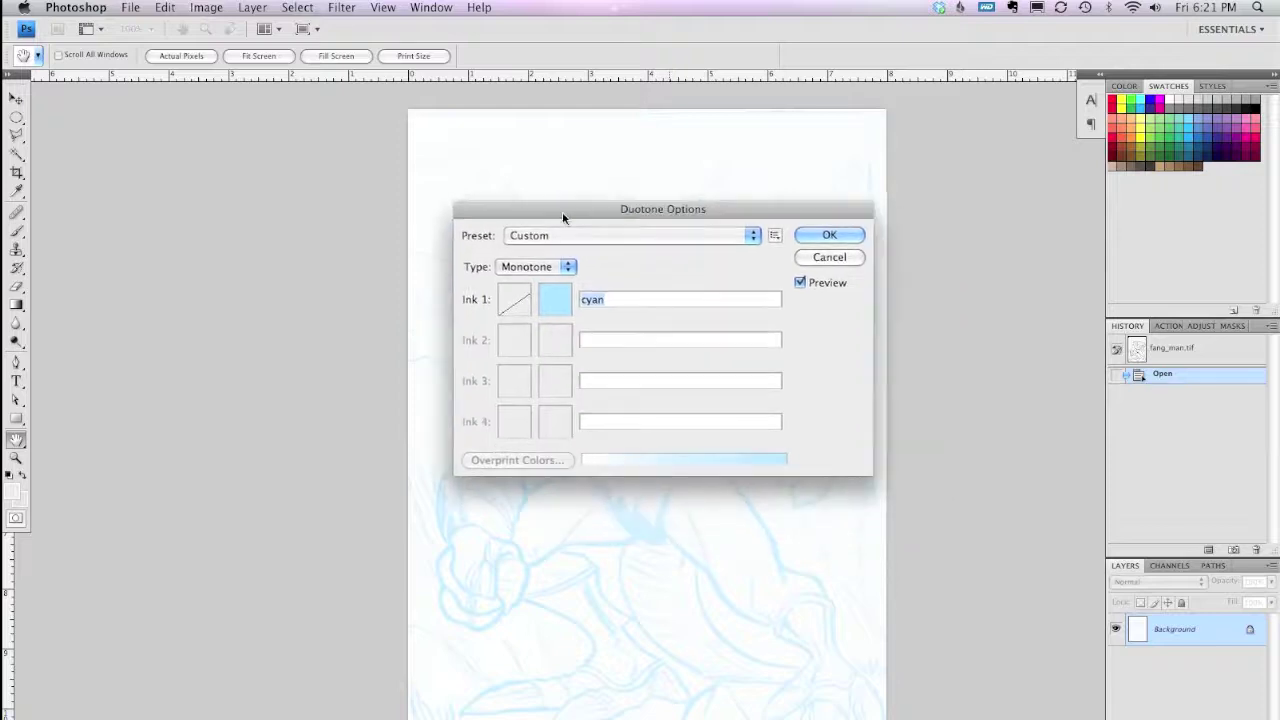
# Switch to Duotone with a dark grey first ink and PANTONE Orange 021 C second ink.
pyautogui.click(558, 268)
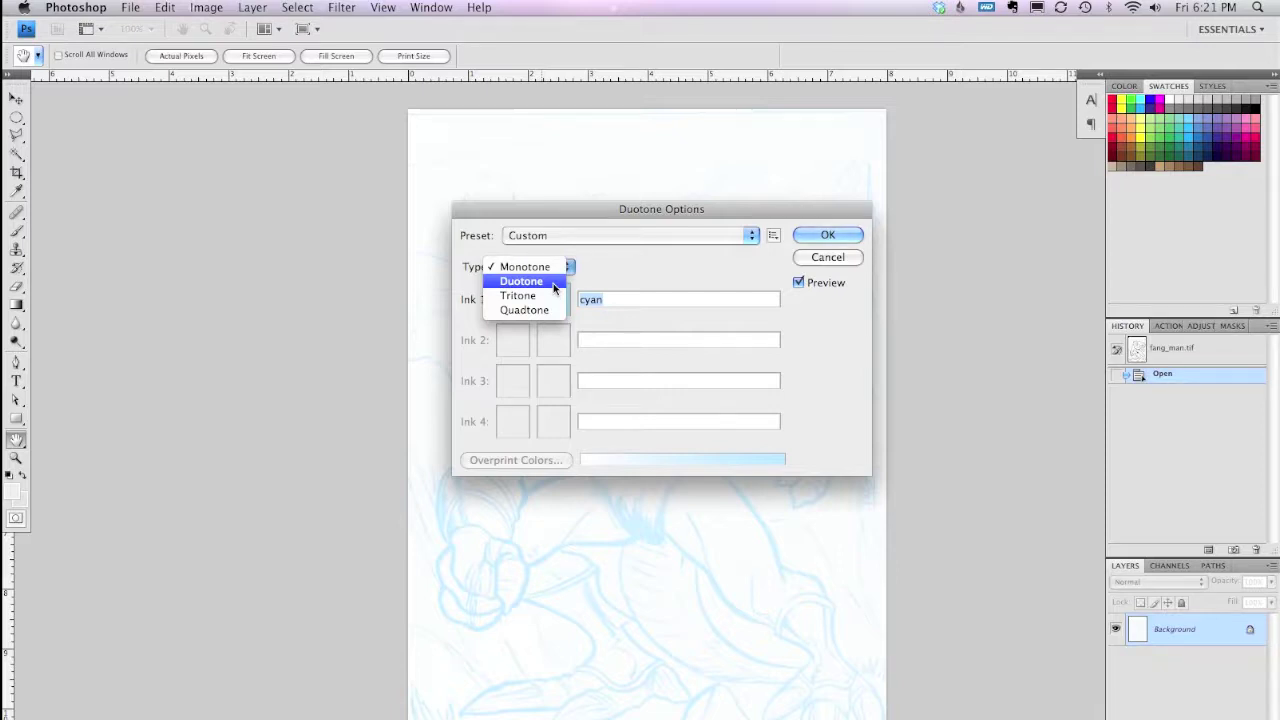
pyautogui.click(553, 283)
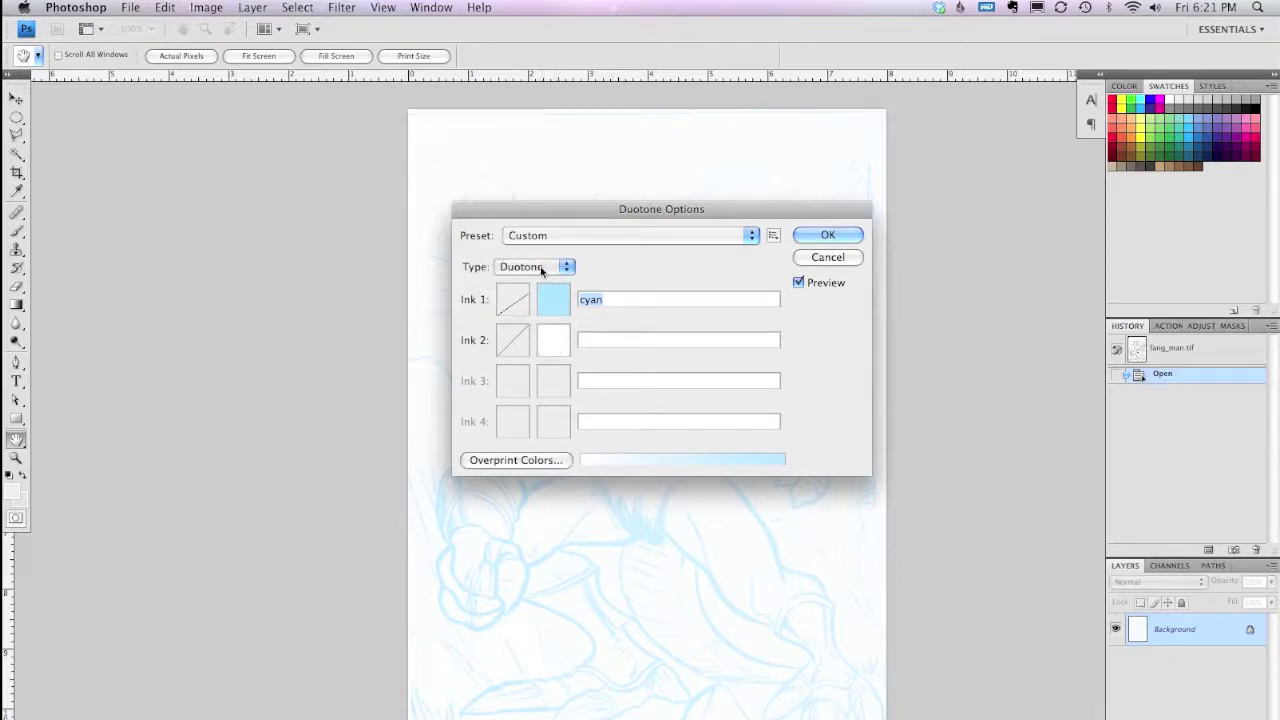
pyautogui.click(553, 342)
pyautogui.click(518, 374)
pyautogui.click(751, 284)
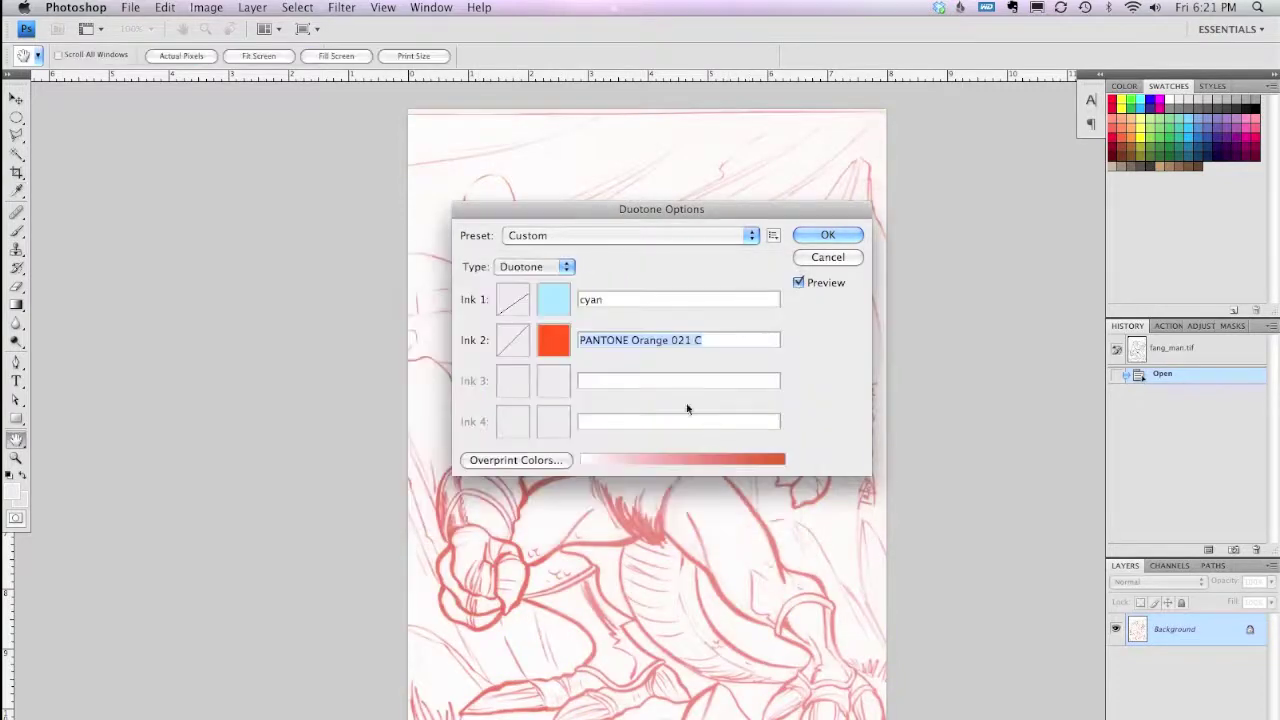
pyautogui.moveTo(583, 213); pyautogui.dragTo(858, 234)
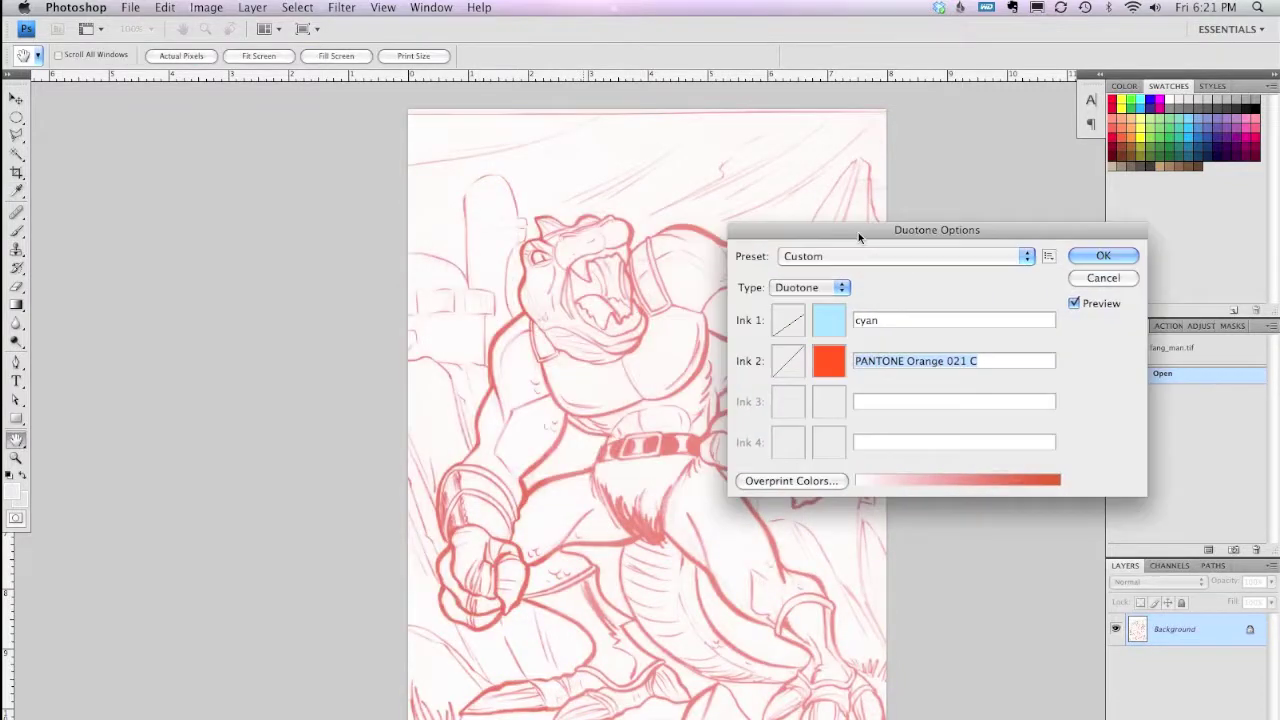
pyautogui.click(821, 326)
pyautogui.click(489, 435)
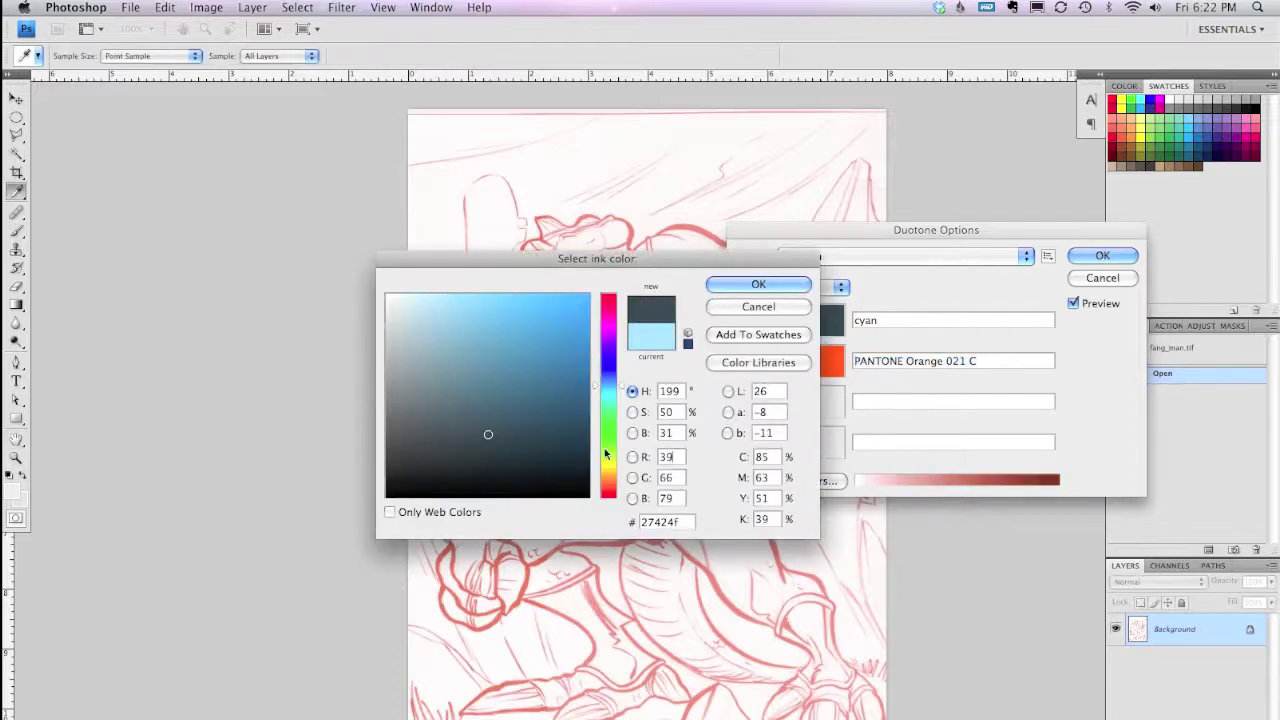
pyautogui.click(751, 283)
# Try Tritone with PANTONE Rubine Red C as the third ink, then return to Monotone.
pyautogui.click(810, 287)
pyautogui.click(800, 302)
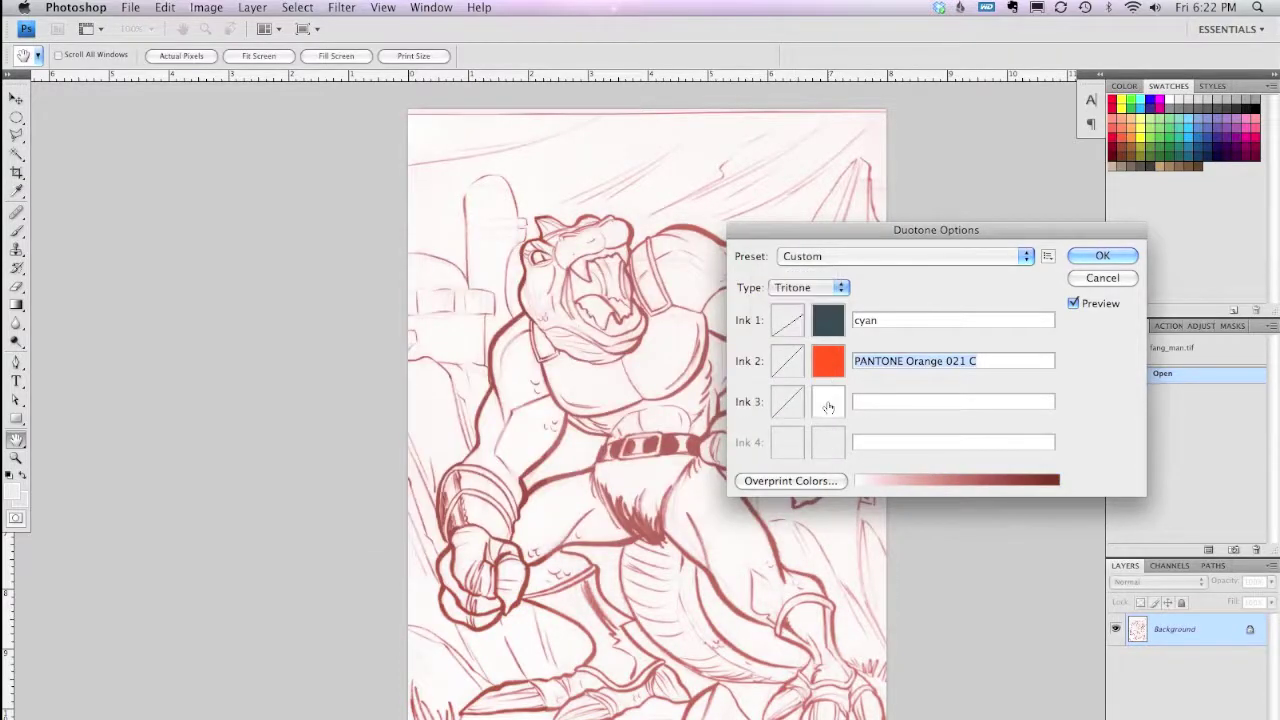
pyautogui.click(828, 401)
pyautogui.click(455, 460)
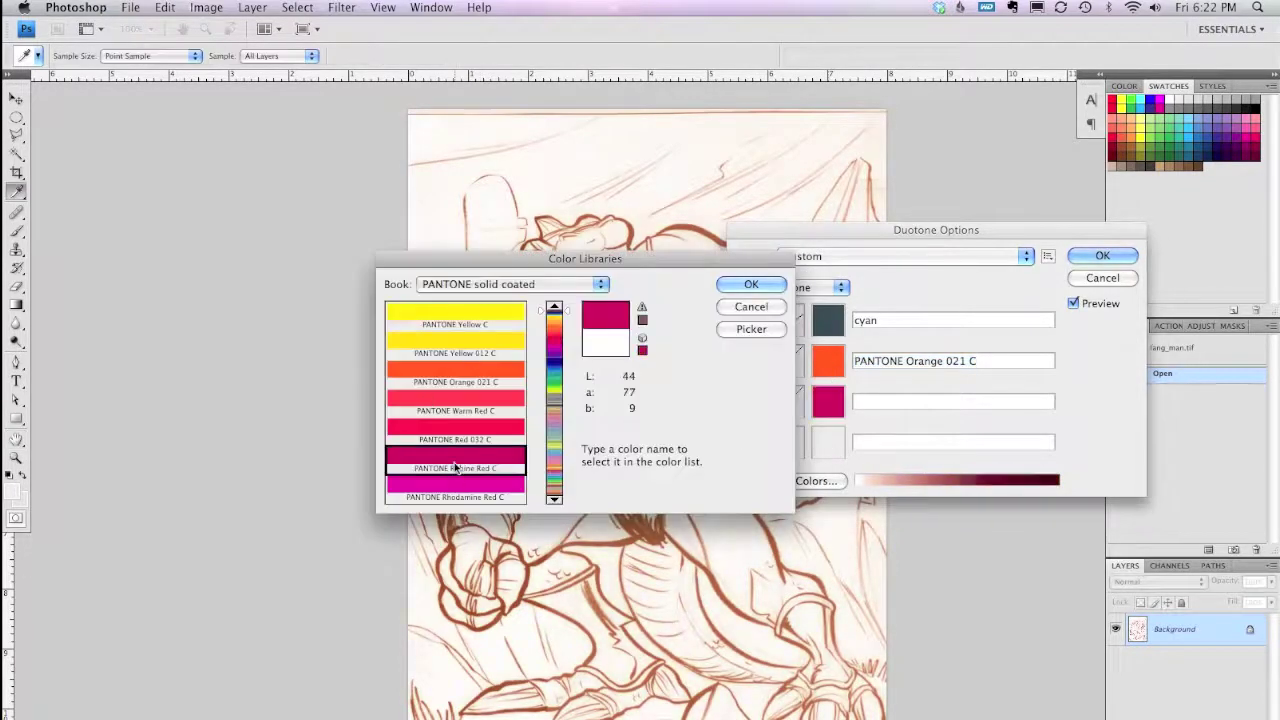
pyautogui.click(751, 284)
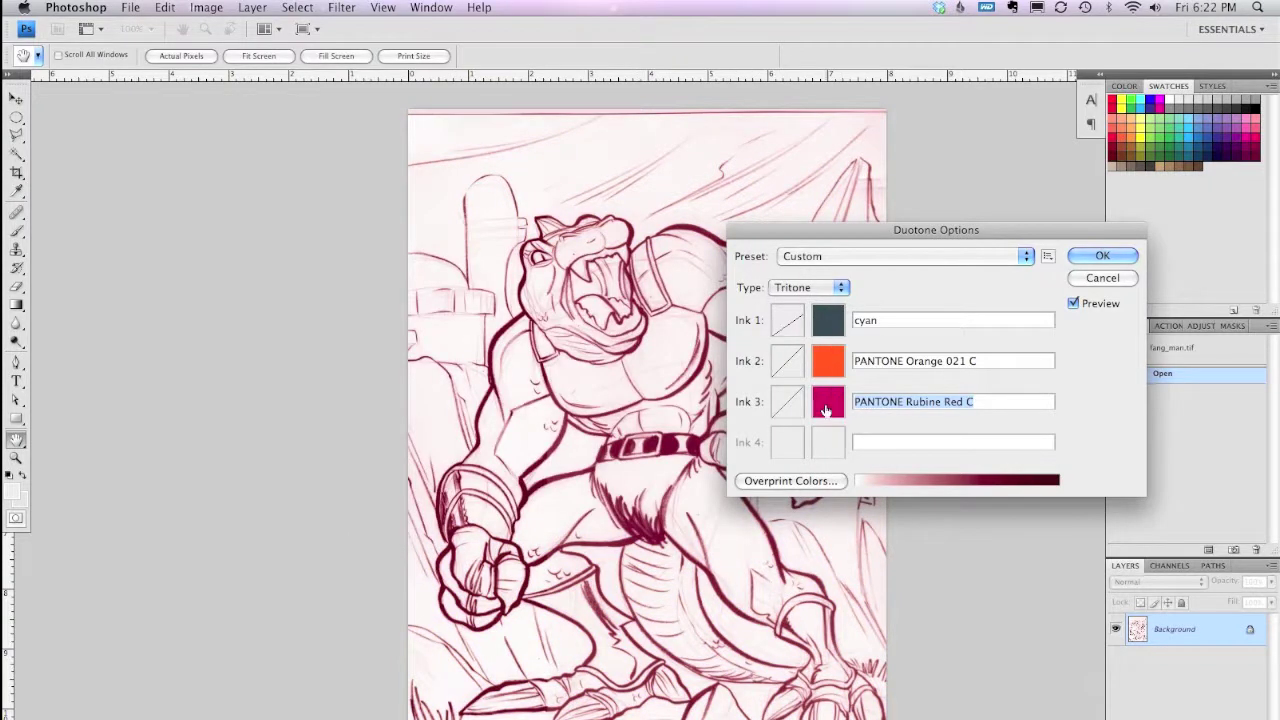
pyautogui.click(810, 287)
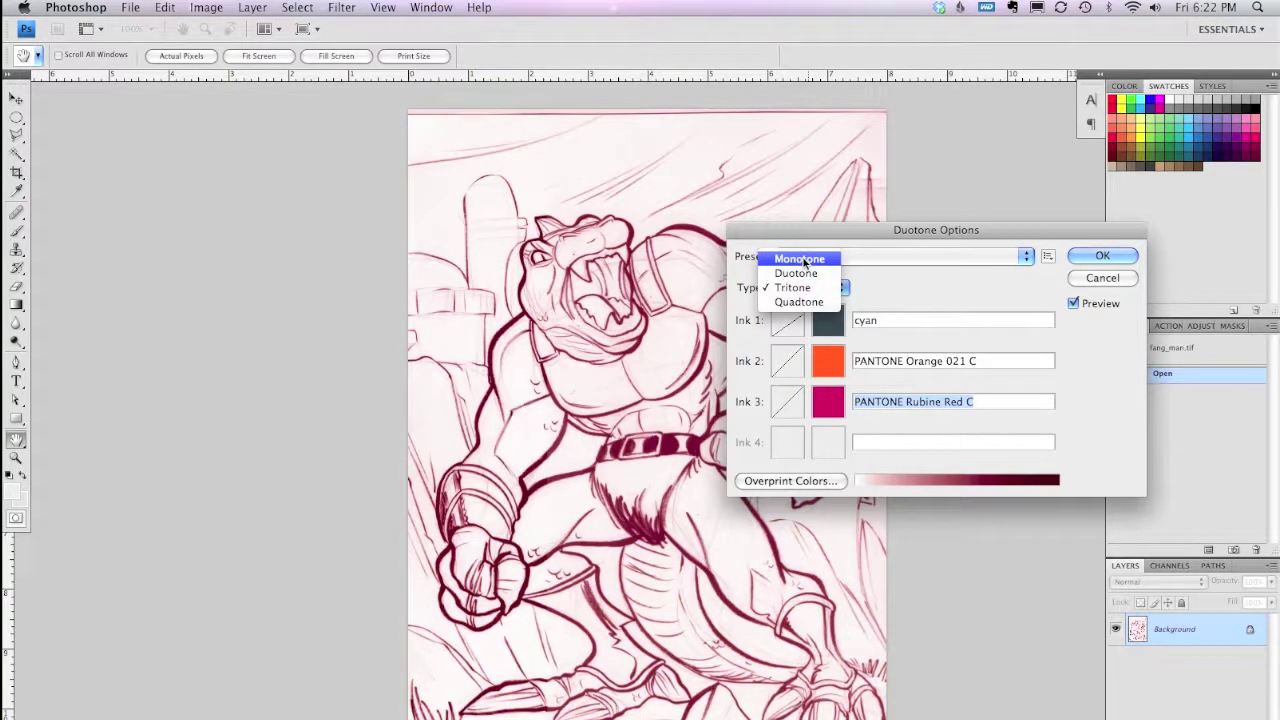
pyautogui.click(800, 258)
pyautogui.moveTo(797, 229); pyautogui.dragTo(476, 197)
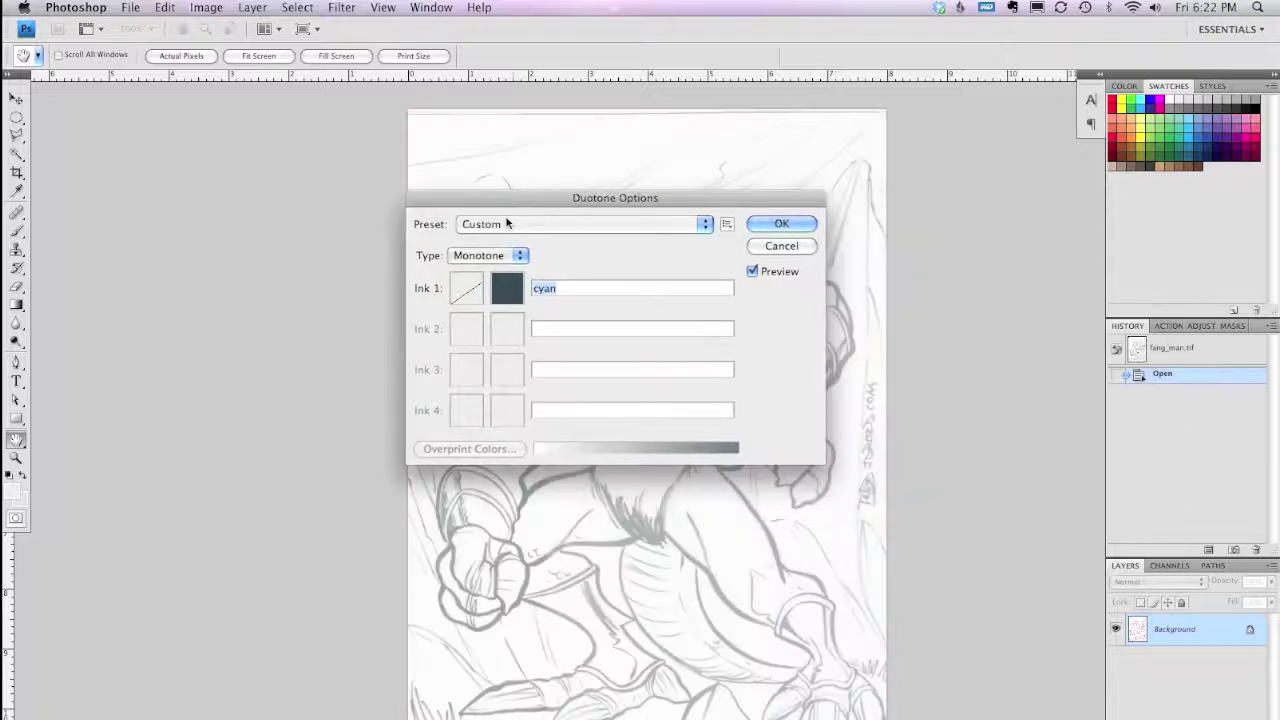
# Set the single ink to light cyan (C 30, M 0, Y 0, K 0) and apply the Monotone conversion.
pyautogui.click(508, 290)
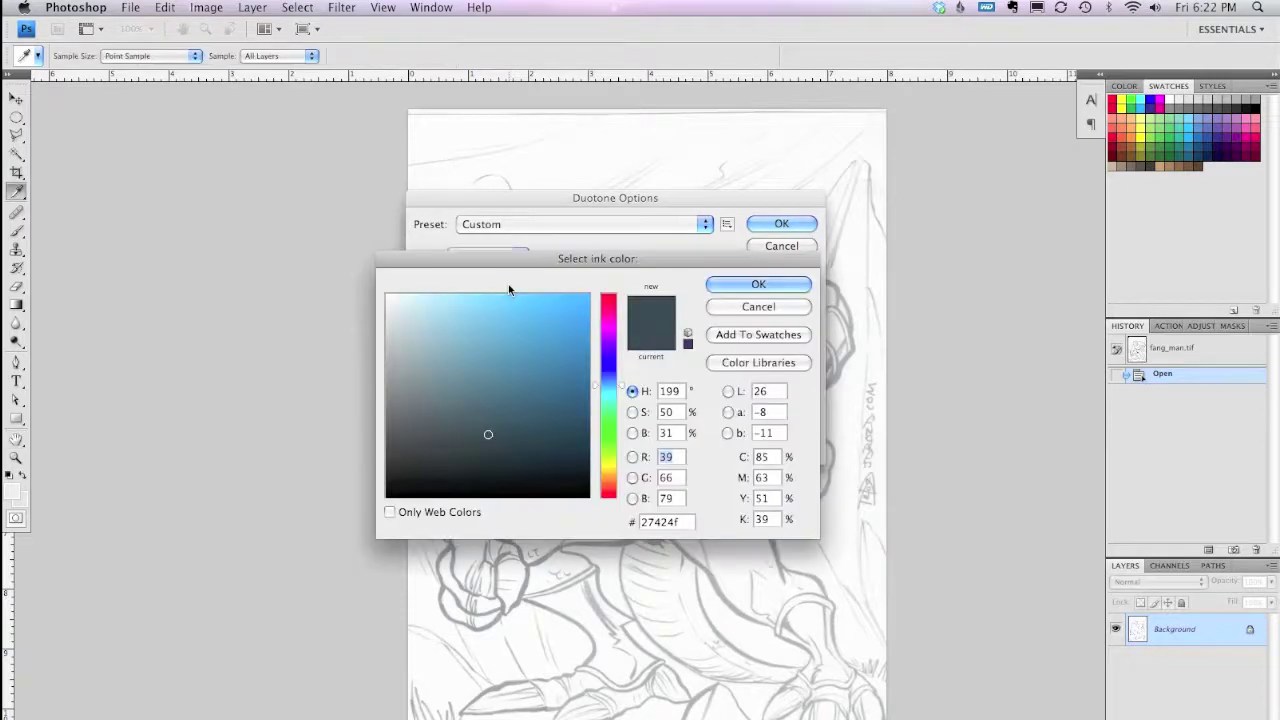
pyautogui.moveTo(504, 259); pyautogui.dragTo(534, 193)
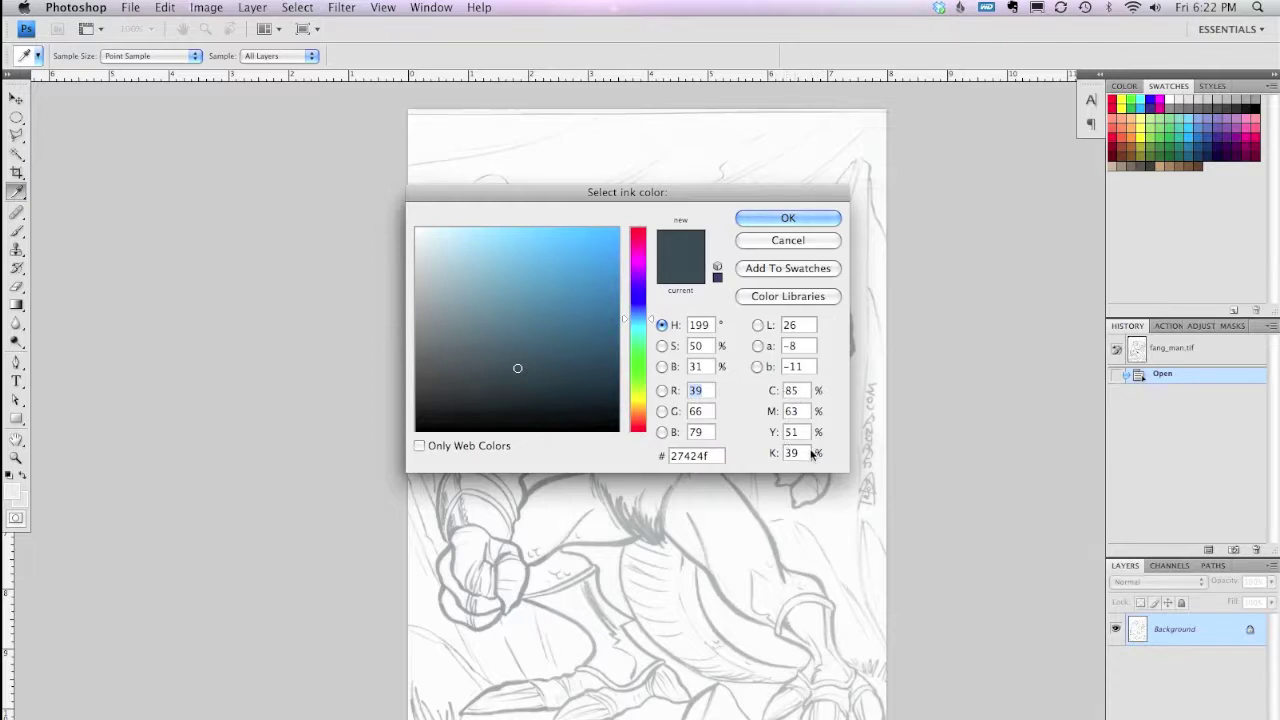
pyautogui.click(798, 390)
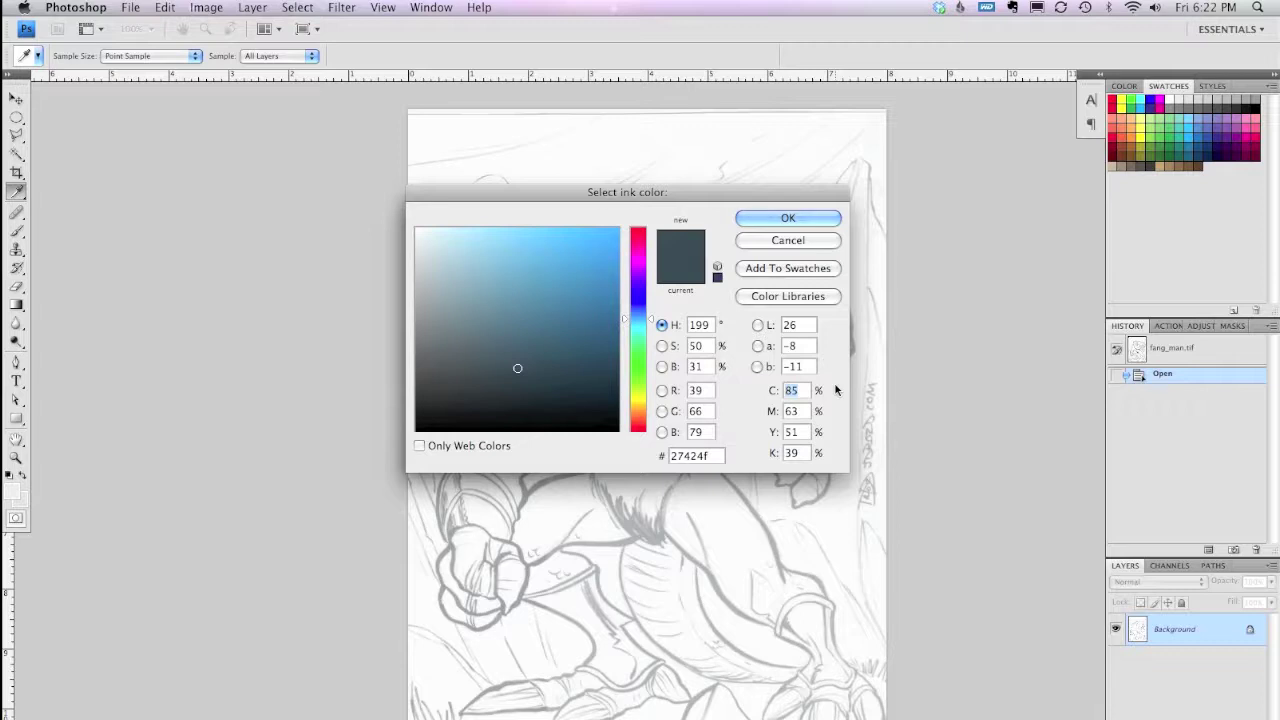
pyautogui.write('30')
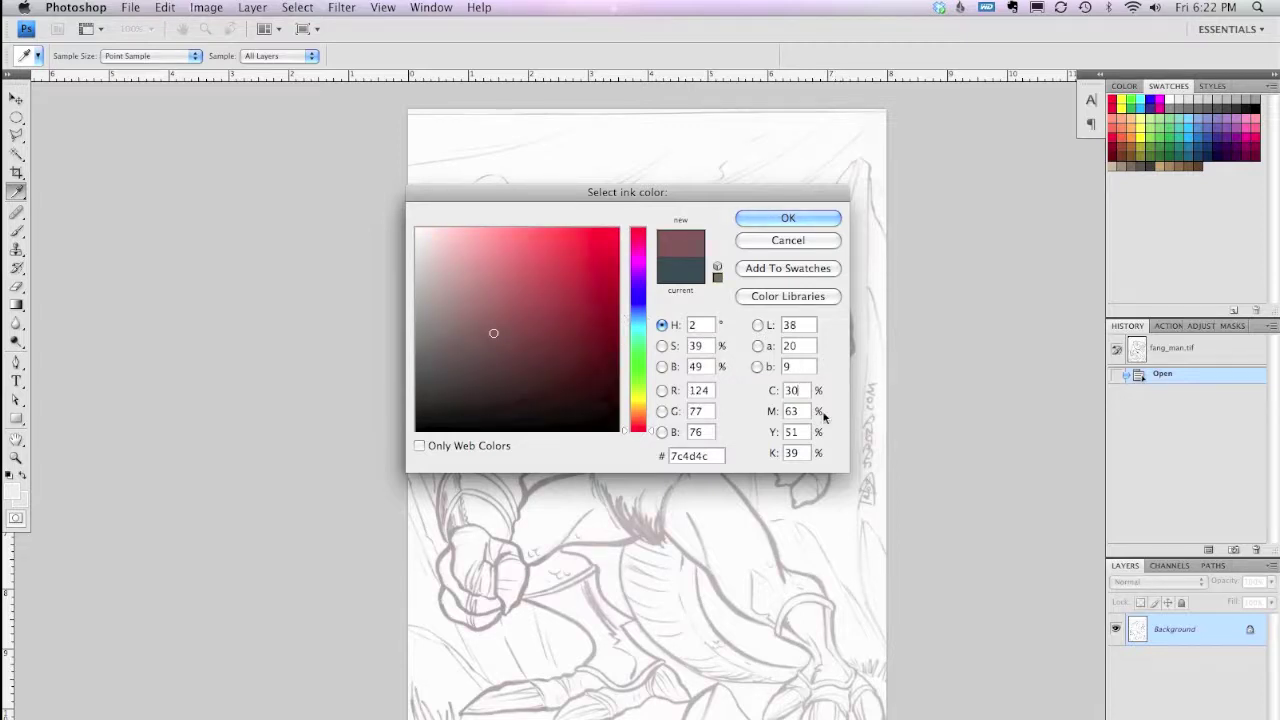
pyautogui.click(797, 411)
pyautogui.write('0')
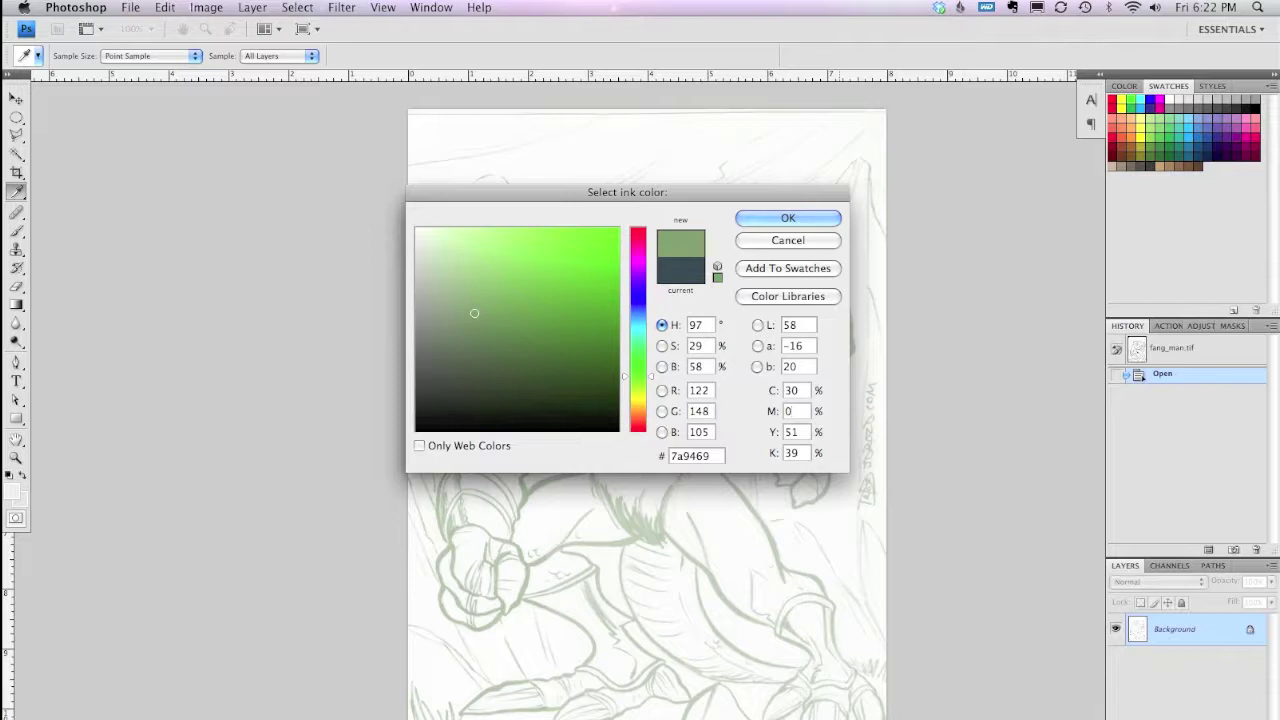
pyautogui.doubleClick(792, 432)
pyautogui.write('0')
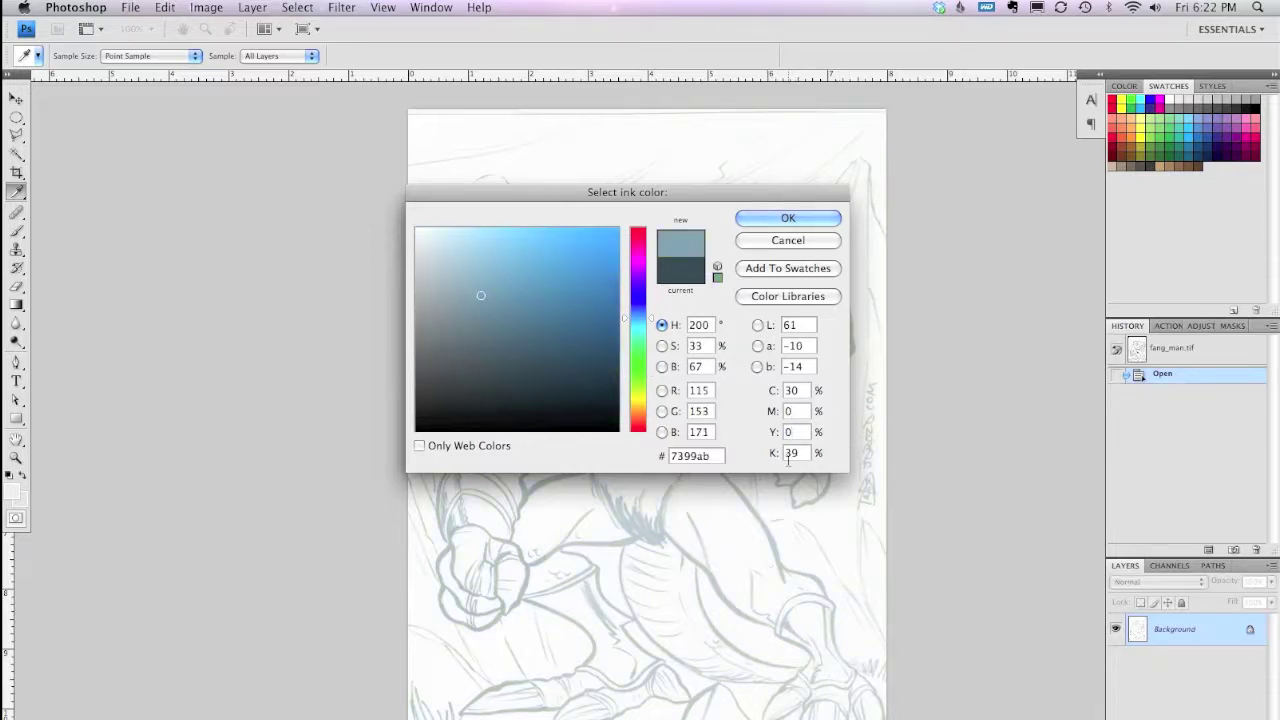
pyautogui.doubleClick(792, 453)
pyautogui.write('0')
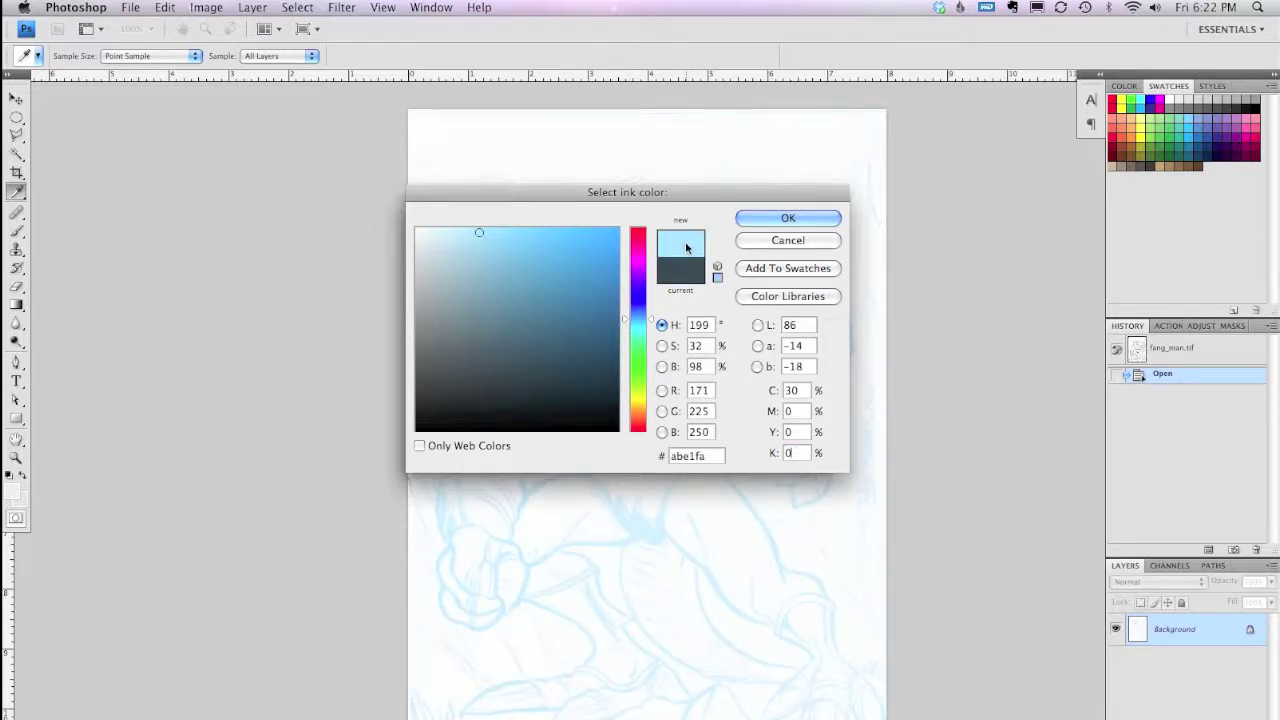
pyautogui.click(772, 217)
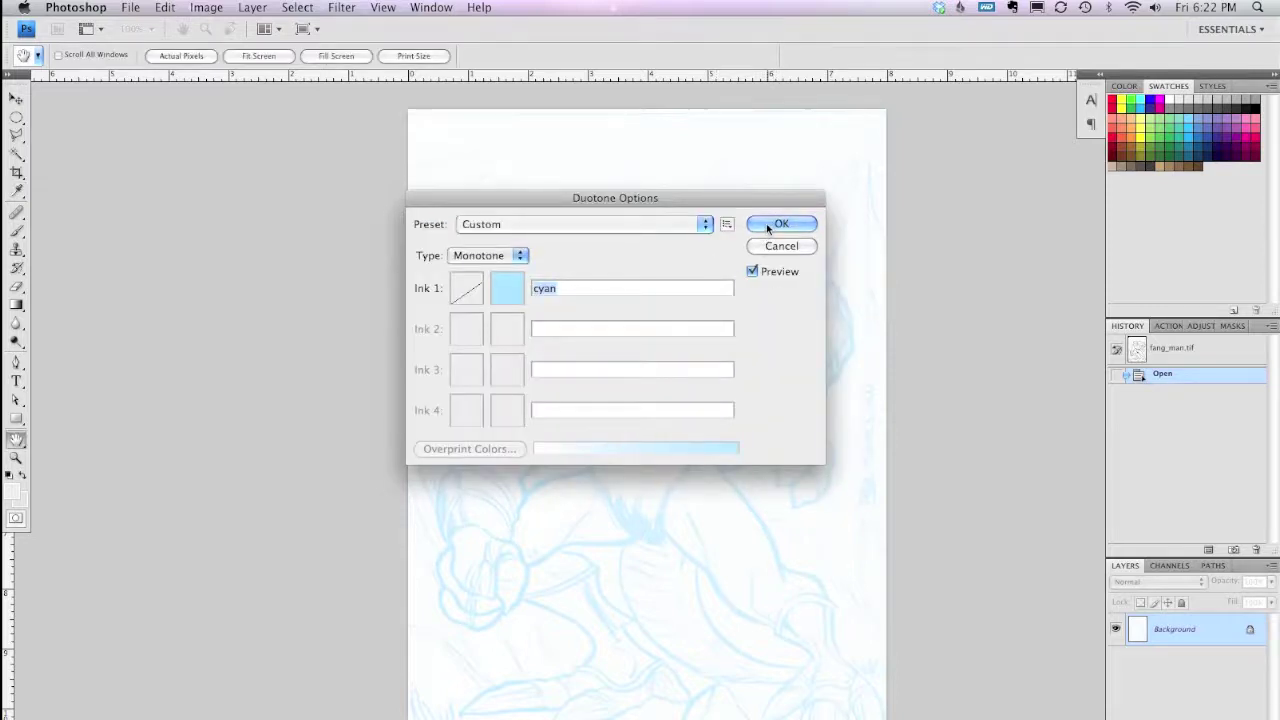
pyautogui.click(766, 223)
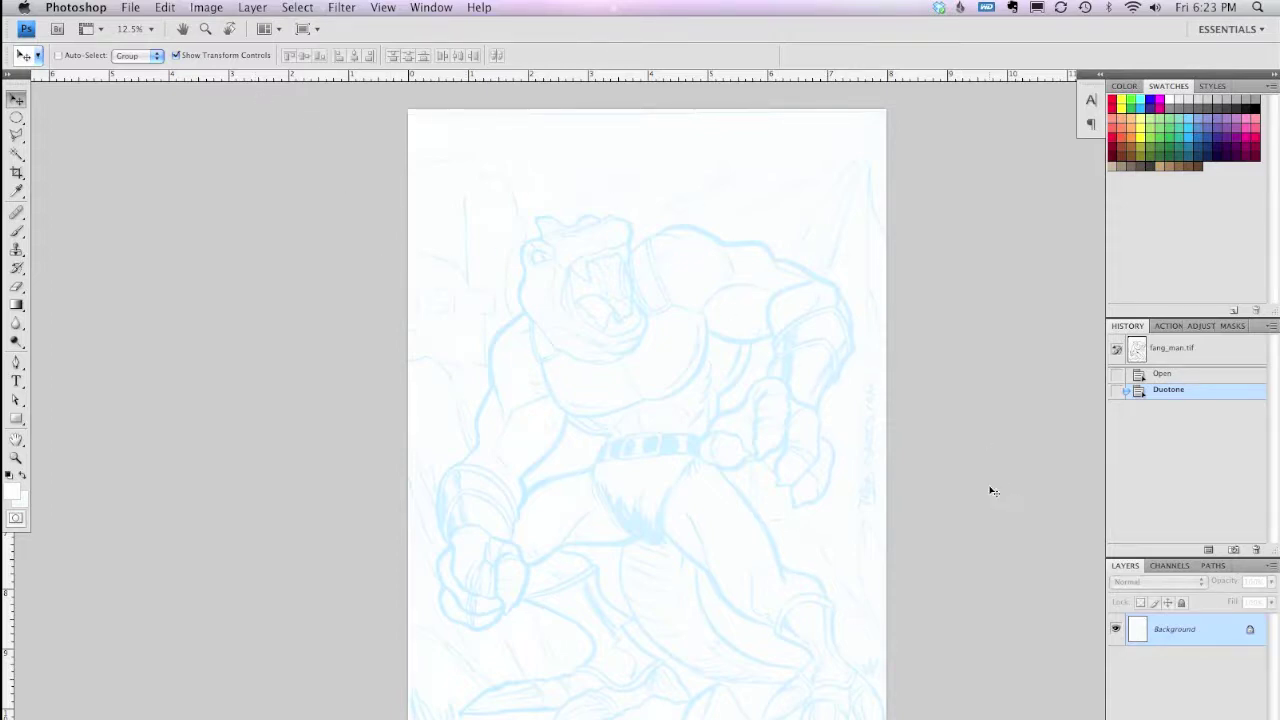
# Revert to the original grey scan in History and reapply a Monotone duotone with 50% cyan ink.
pyautogui.click(1161, 376)
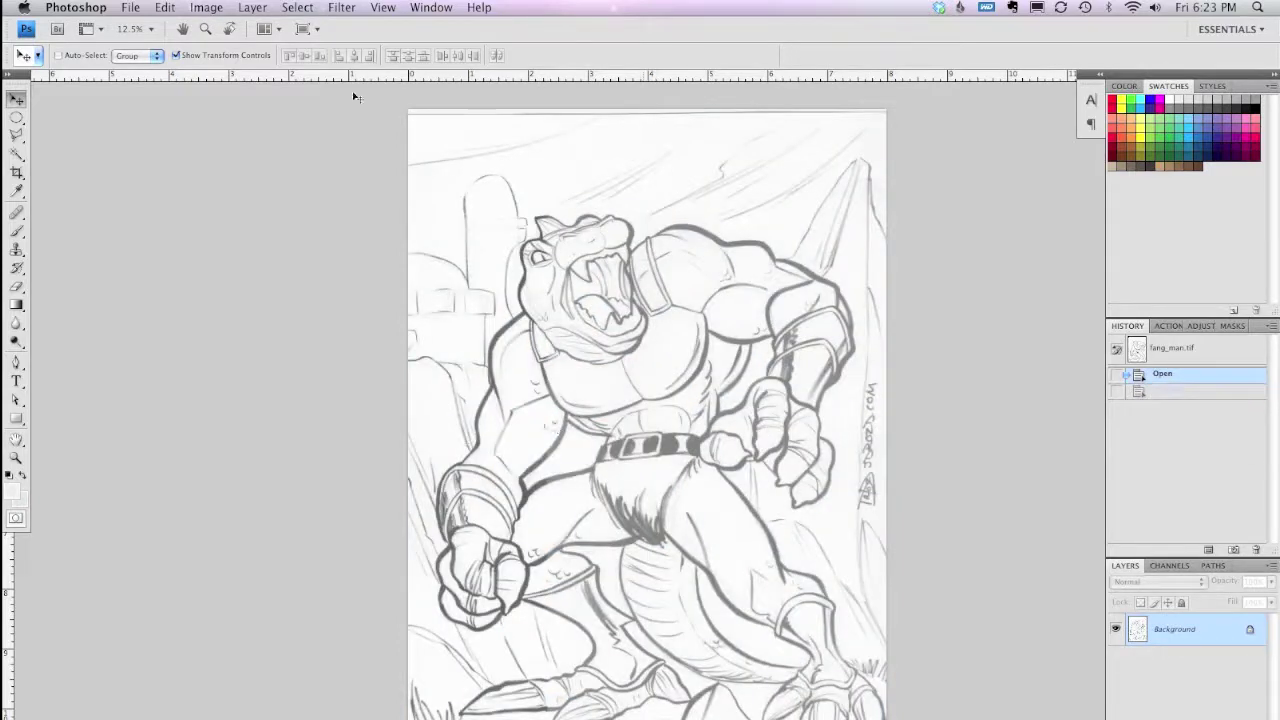
pyautogui.click(206, 7)
pyautogui.moveTo(212, 27)
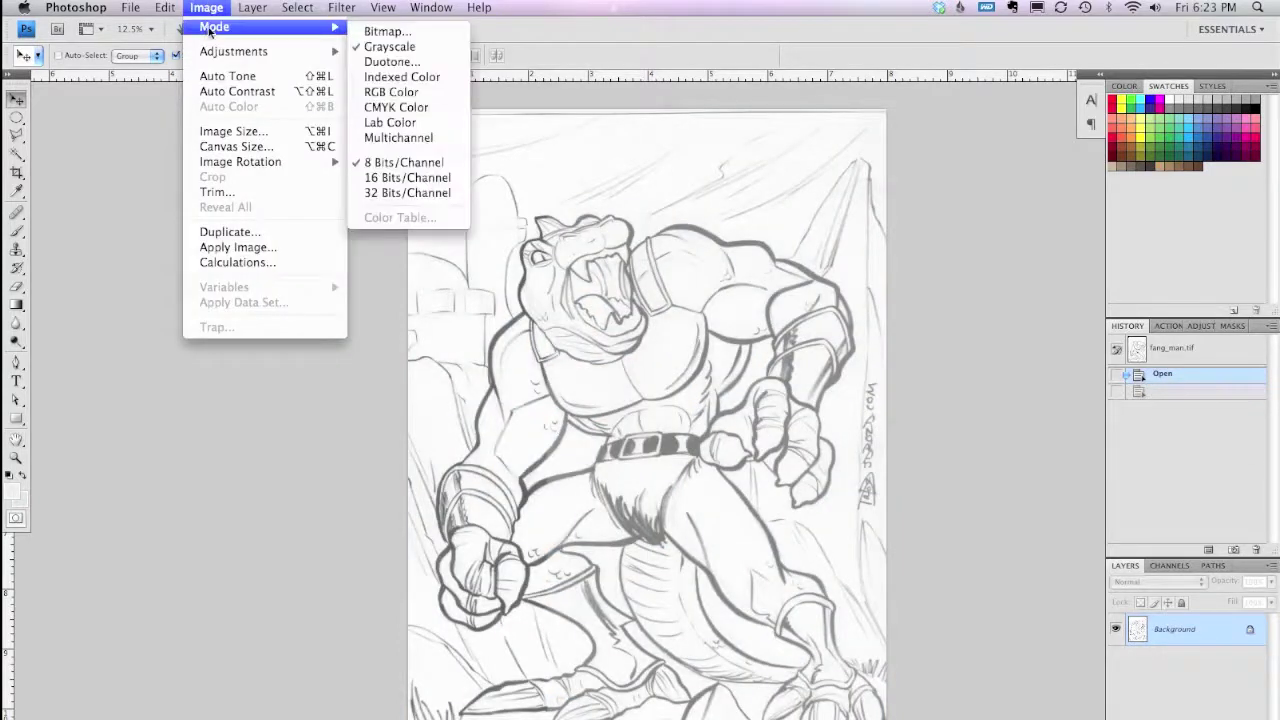
pyautogui.click(382, 63)
pyautogui.click(510, 290)
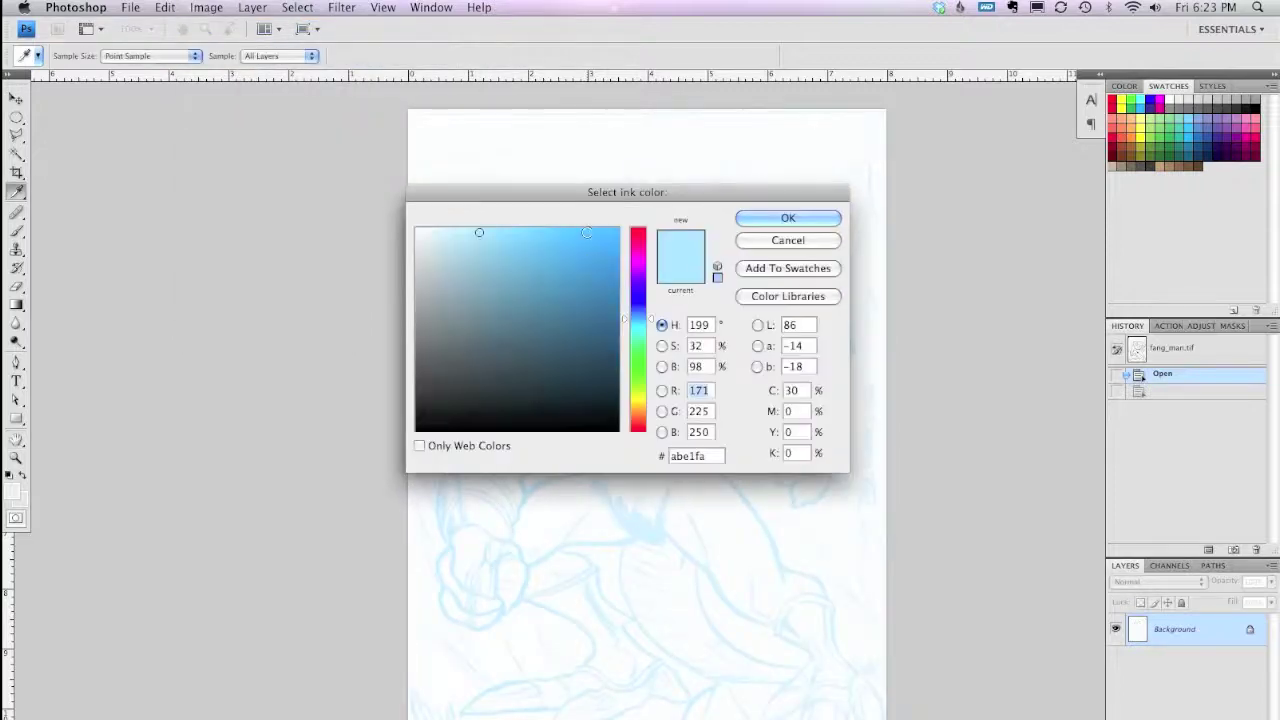
pyautogui.click(797, 391)
pyautogui.write('50')
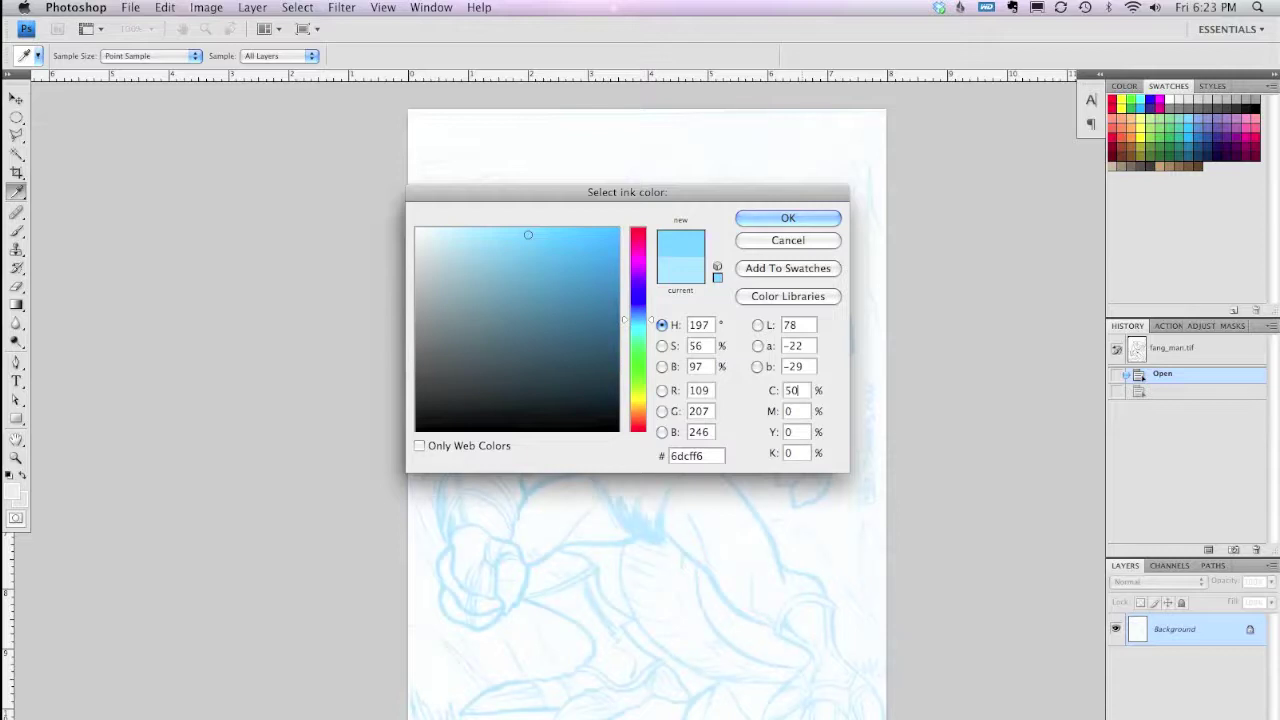
pyautogui.click(770, 219)
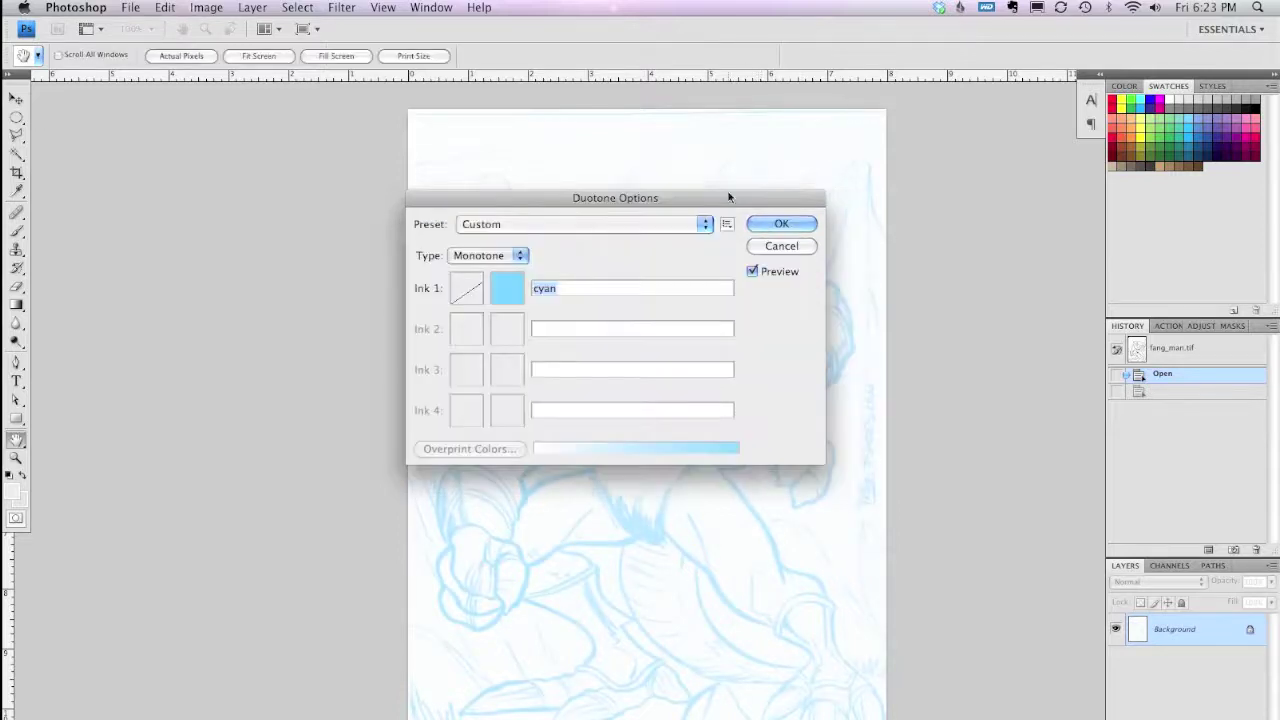
pyautogui.click(777, 219)
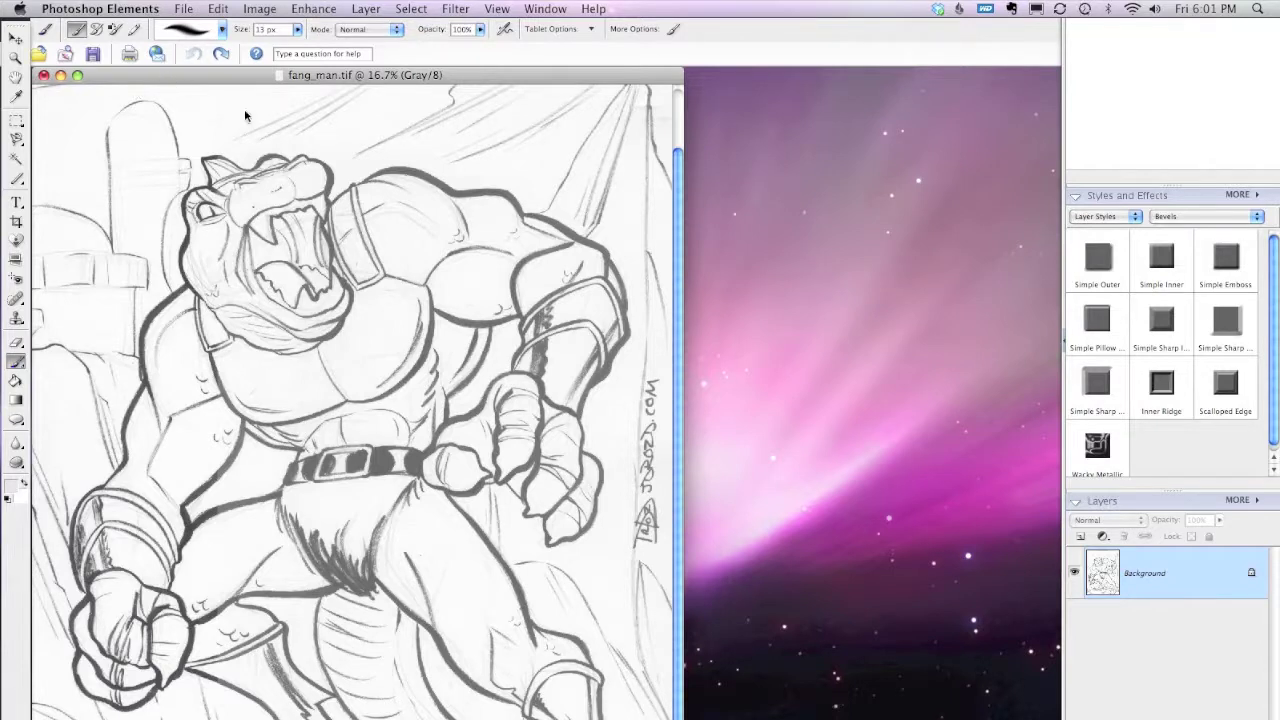
# Convert fang_man.tif from Grayscale to RGB Color mode.
pyautogui.click(260, 9)
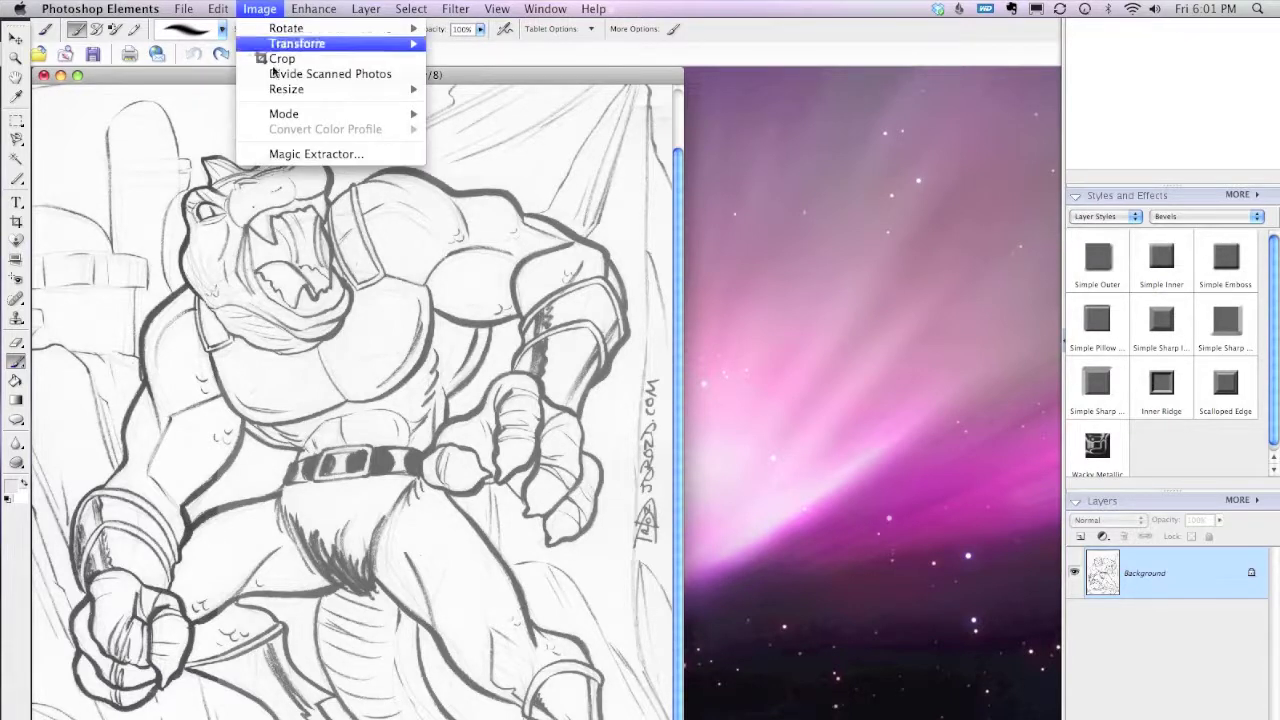
pyautogui.moveTo(330, 114)
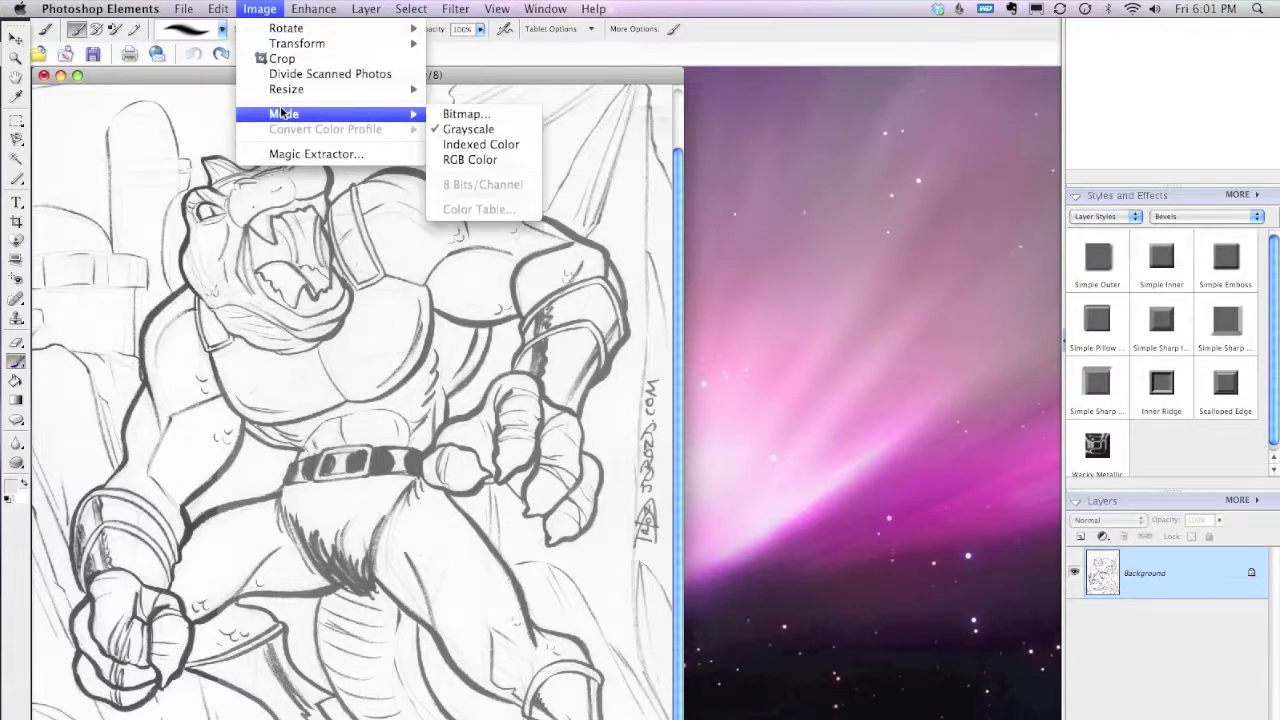
pyautogui.click(512, 163)
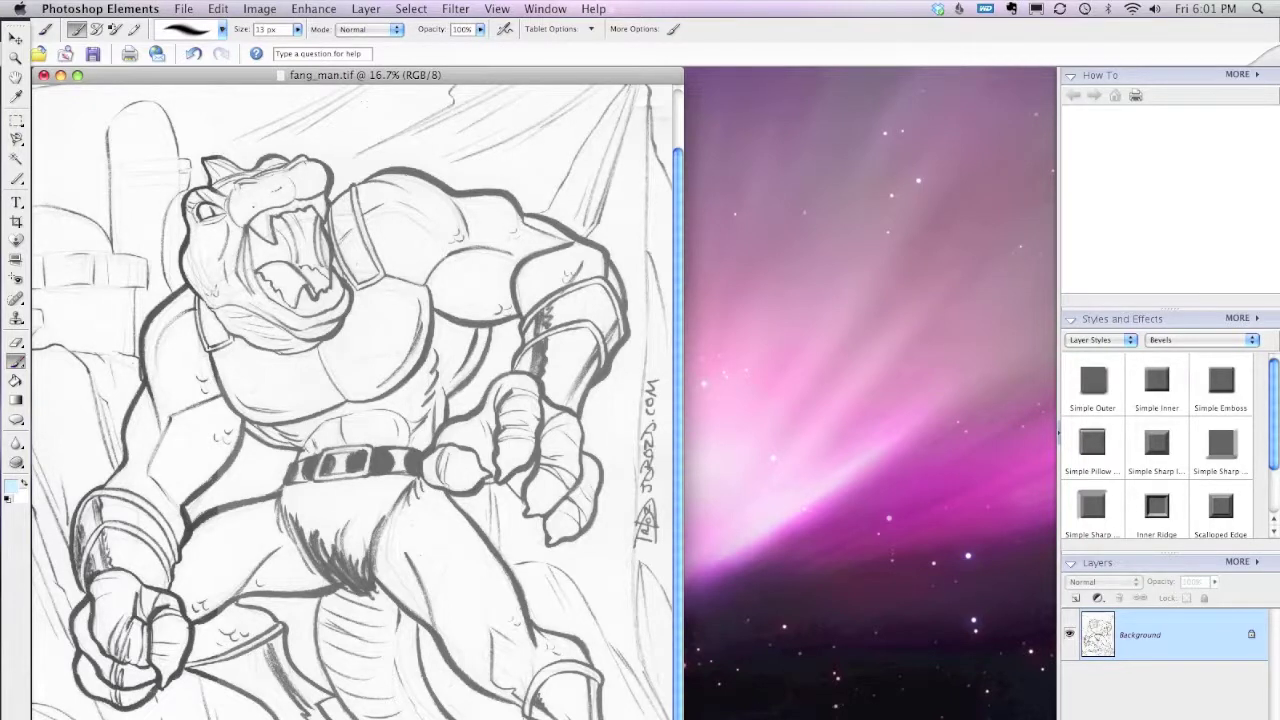
pyautogui.click(366, 8)
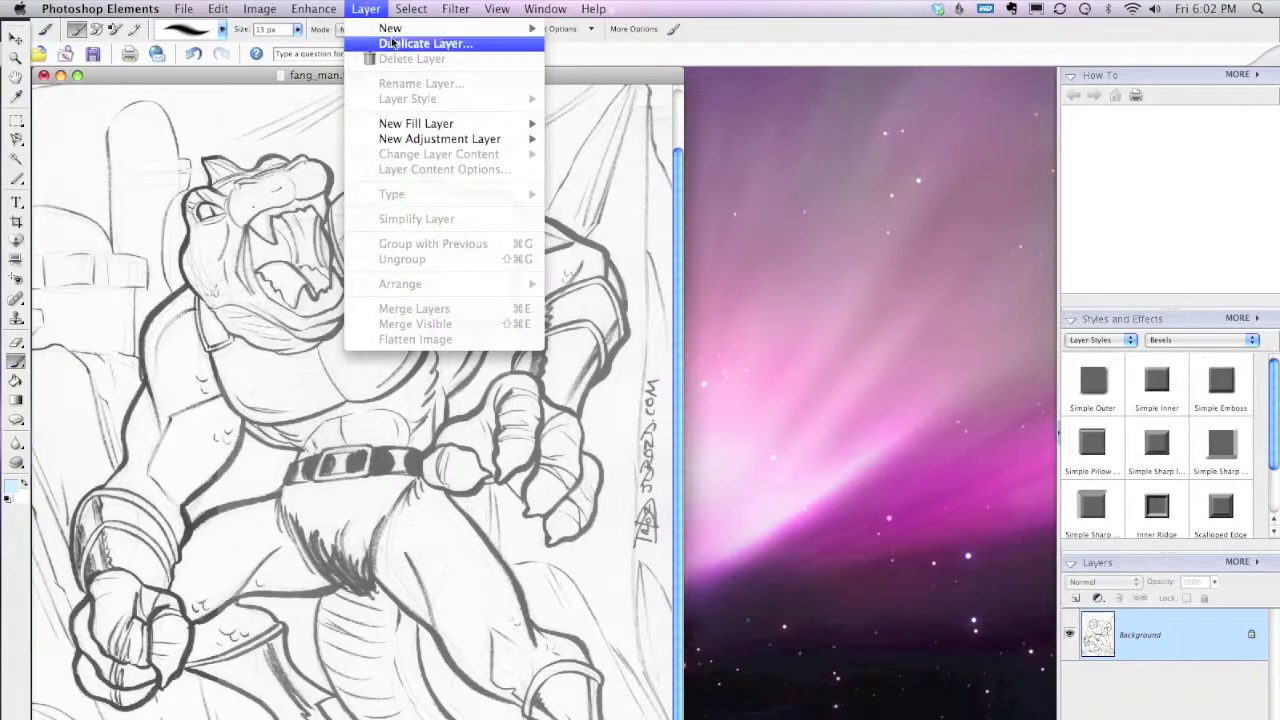
# Create a Hue/Saturation 1 adjustment layer above the Background layer.
pyautogui.moveTo(432, 142)
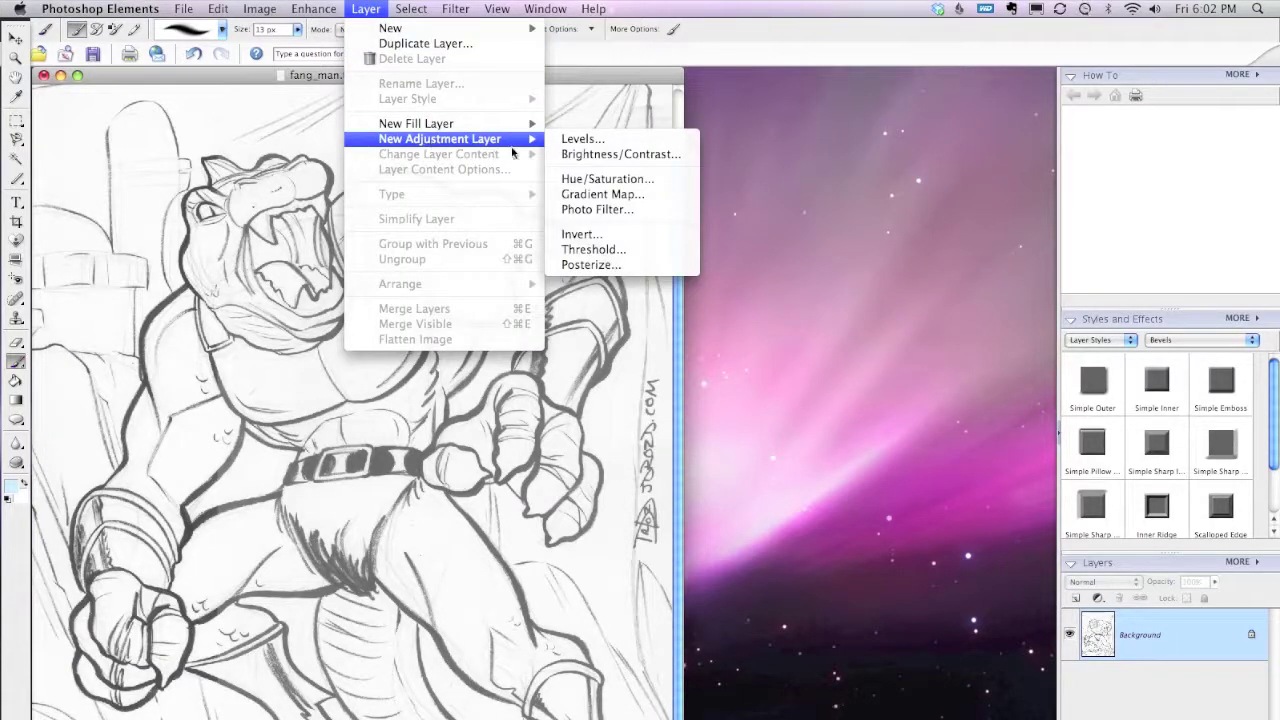
pyautogui.click(661, 180)
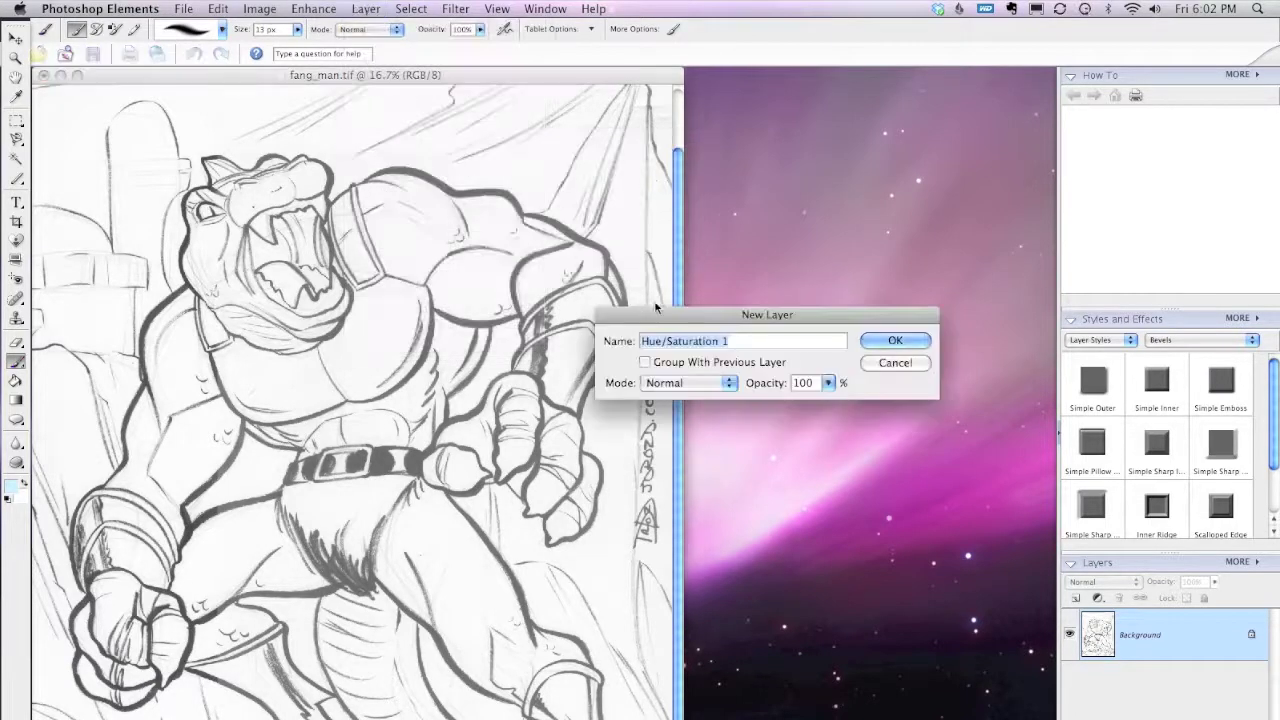
pyautogui.moveTo(658, 314); pyautogui.dragTo(506, 238)
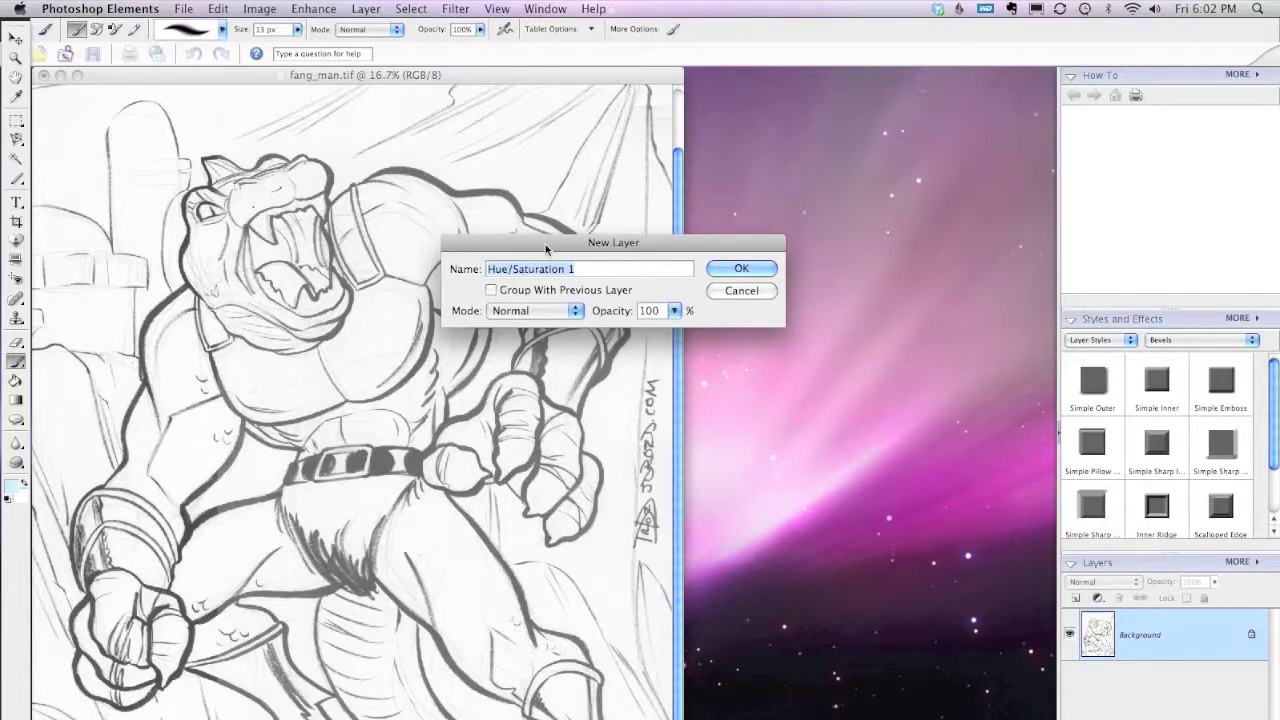
pyautogui.click(740, 269)
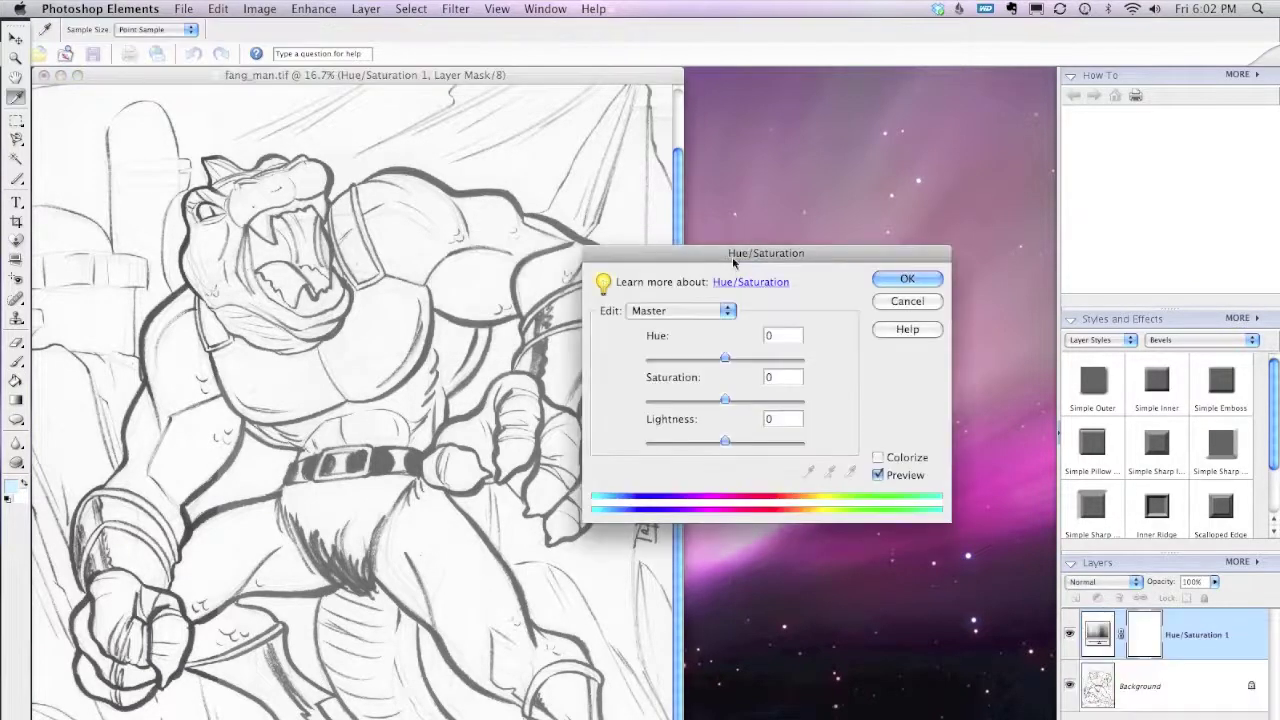
# Colorize the sketch at Hue 200, Saturation 100, Lightness 80 to turn the lines pale blue.
pyautogui.moveTo(736, 256); pyautogui.dragTo(572, 219)
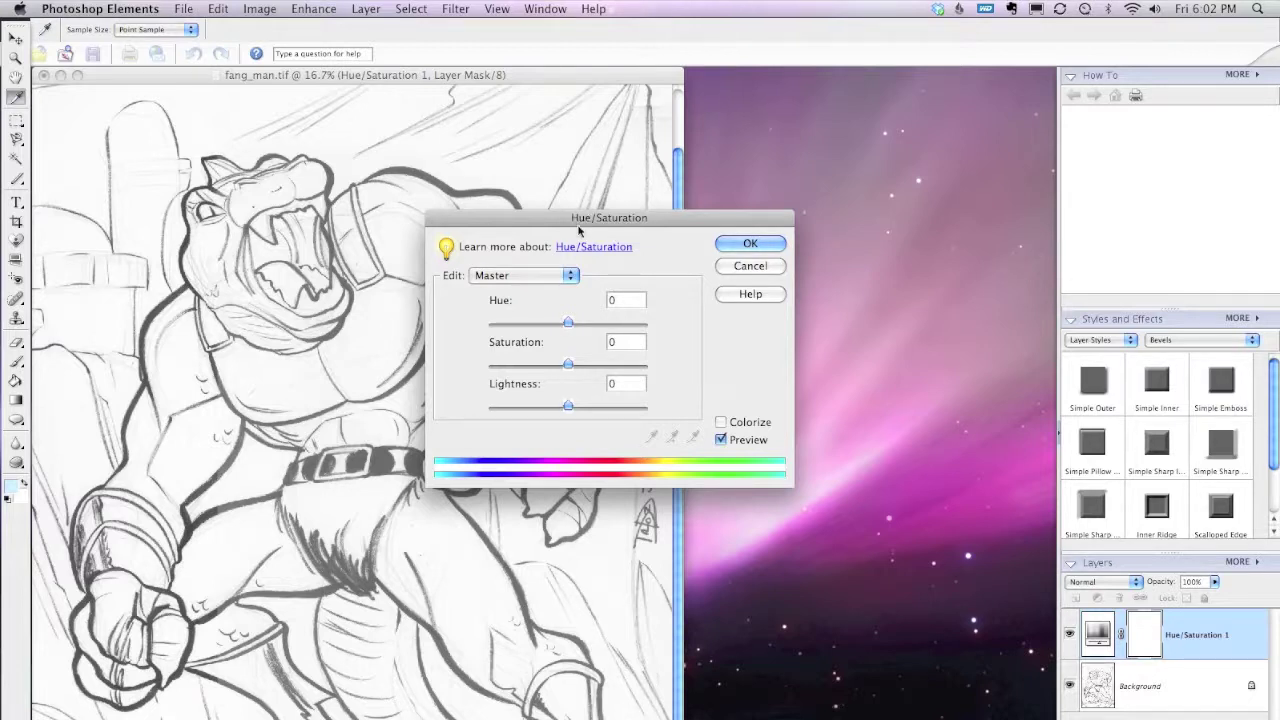
pyautogui.click(721, 422)
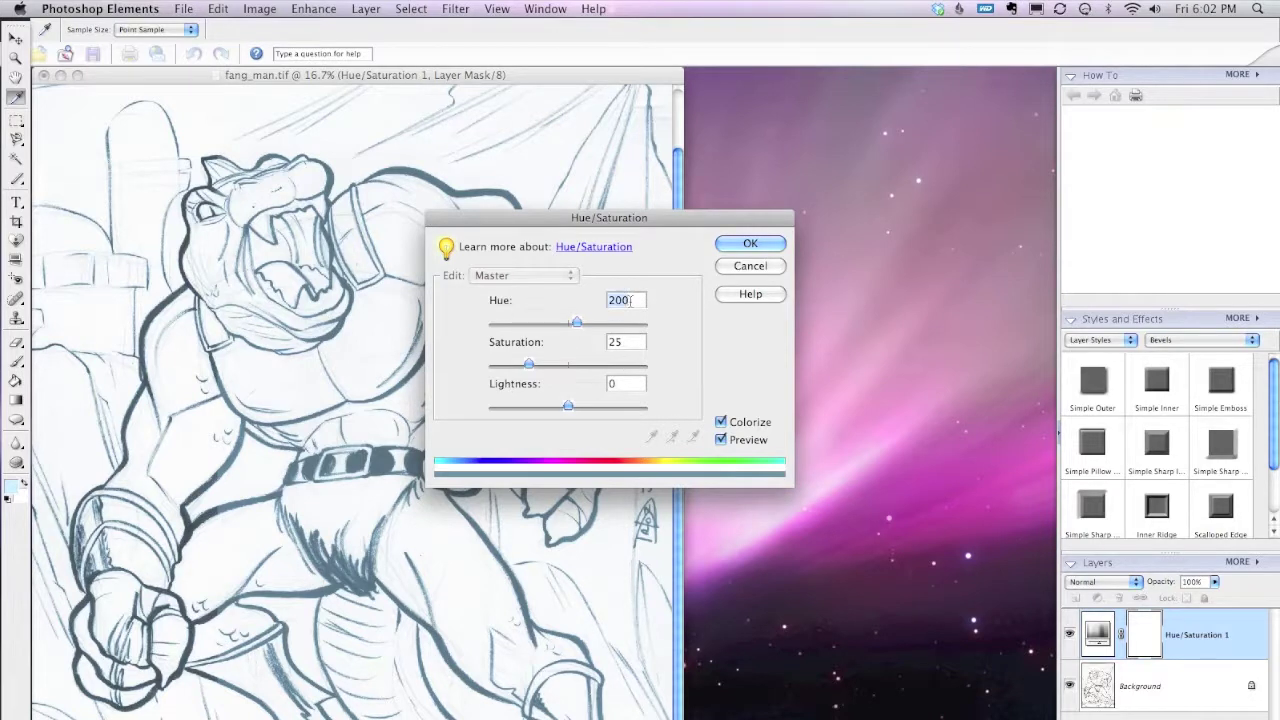
pyautogui.write('200')
pyautogui.moveTo(576, 323)
pyautogui.mouseDown()
pyautogui.moveTo(502, 323)
pyautogui.moveTo(607, 325)
pyautogui.moveTo(546, 325)
pyautogui.moveTo(576, 323)
pyautogui.mouseUp()
pyautogui.moveTo(528, 362); pyautogui.dragTo(678, 377)
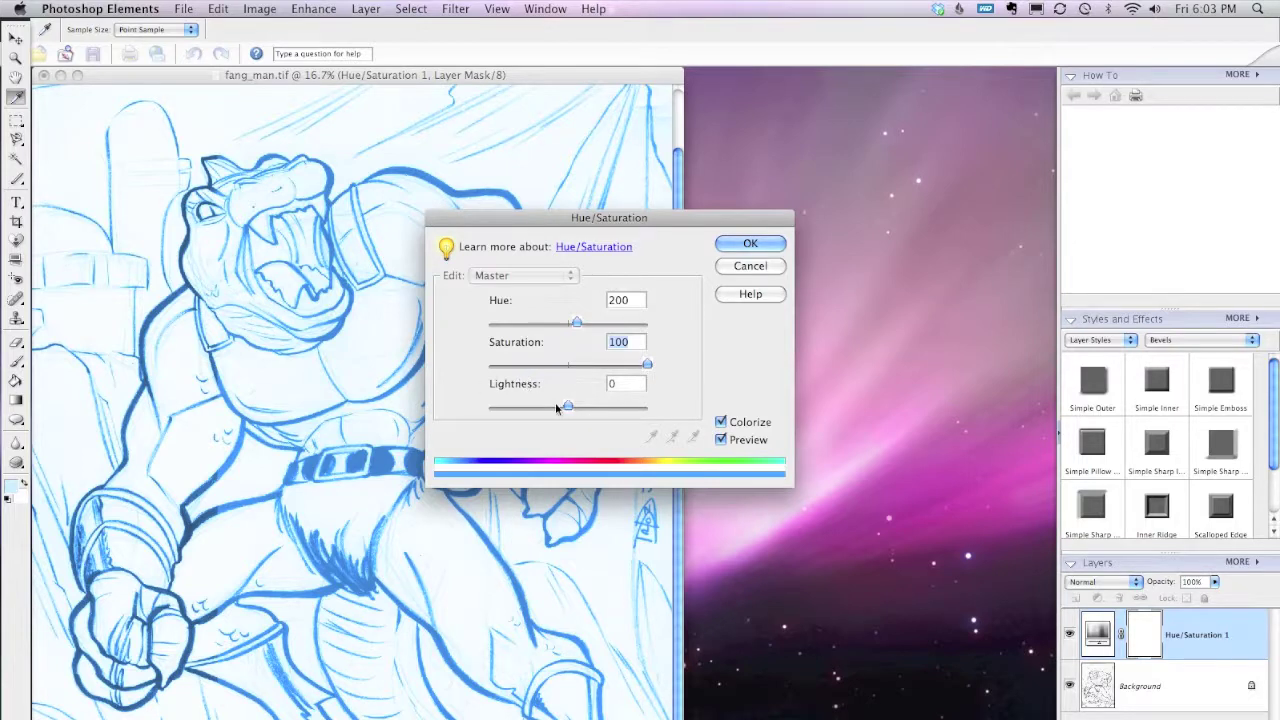
pyautogui.click(615, 384)
pyautogui.press('BackSpace')
pyautogui.write('80')
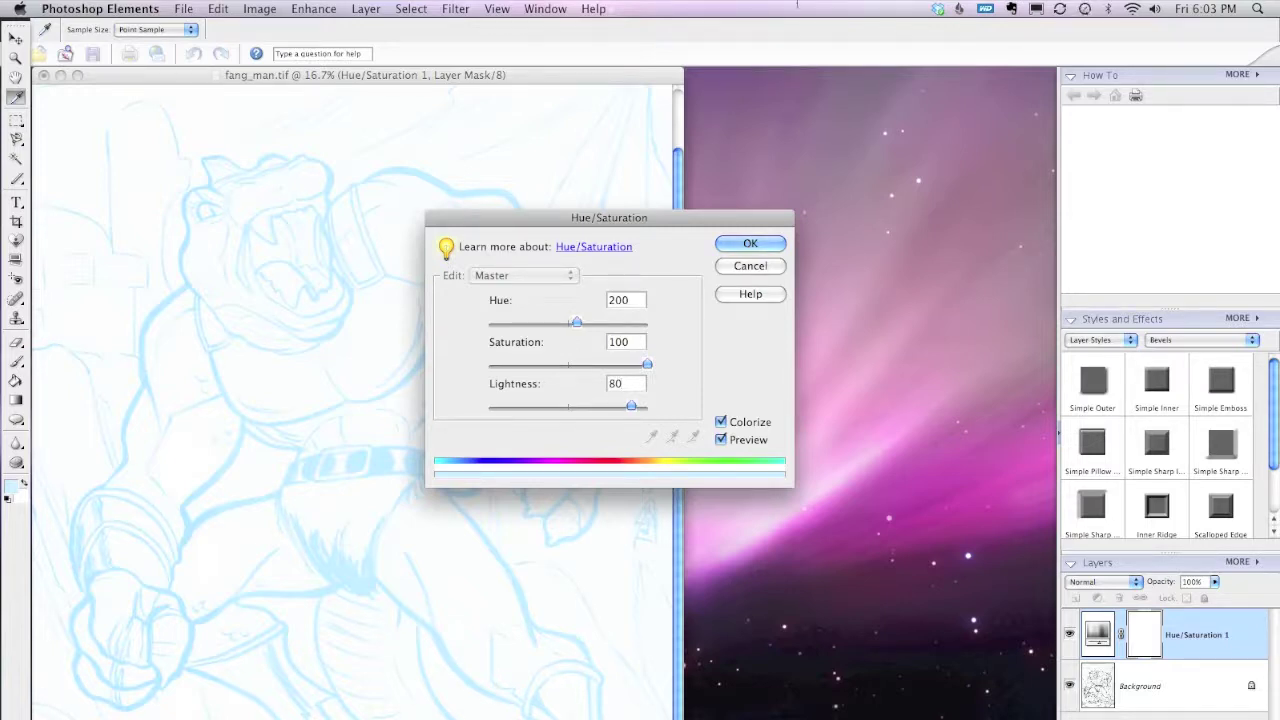
pyautogui.click(738, 244)
pyautogui.press('b')
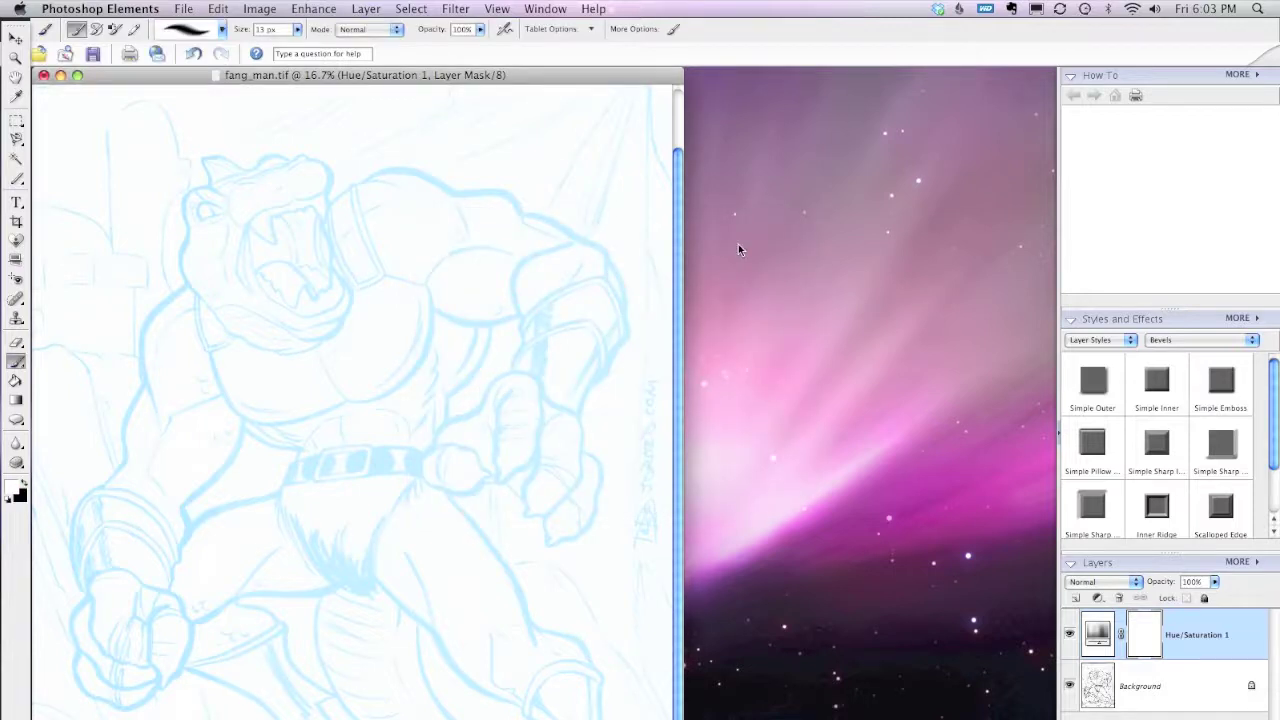